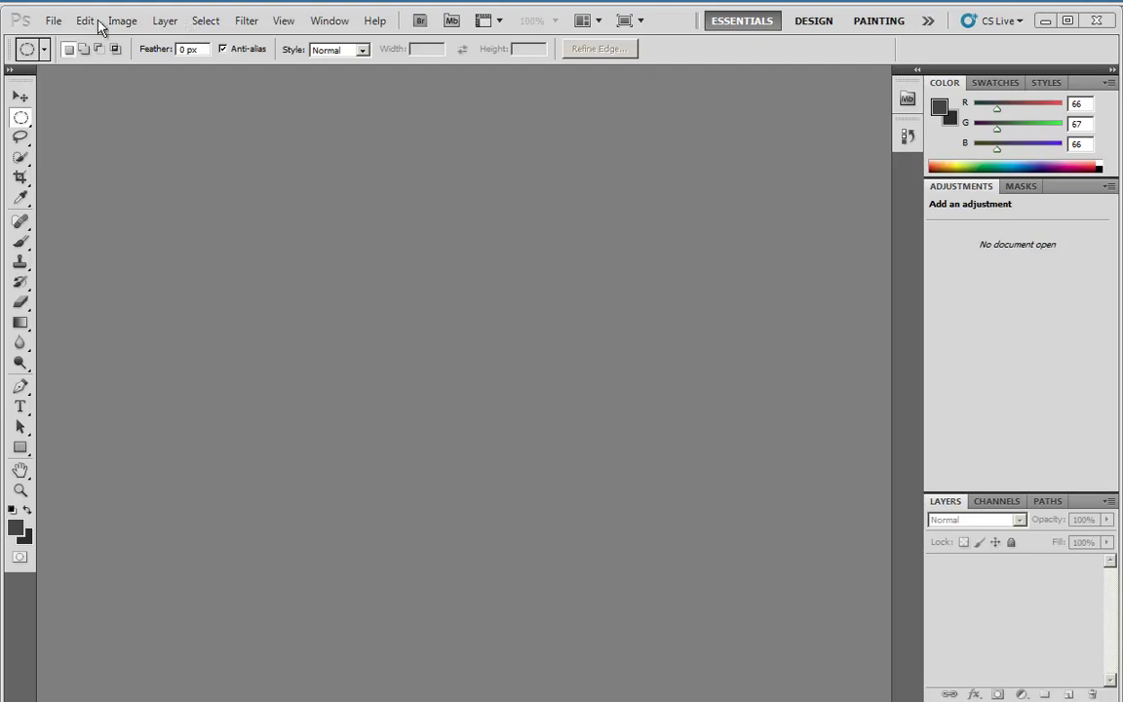
Step: Open Background.jpg, Tm3.bmp and Tm3_mask.bmp together from disk
click(54, 21)
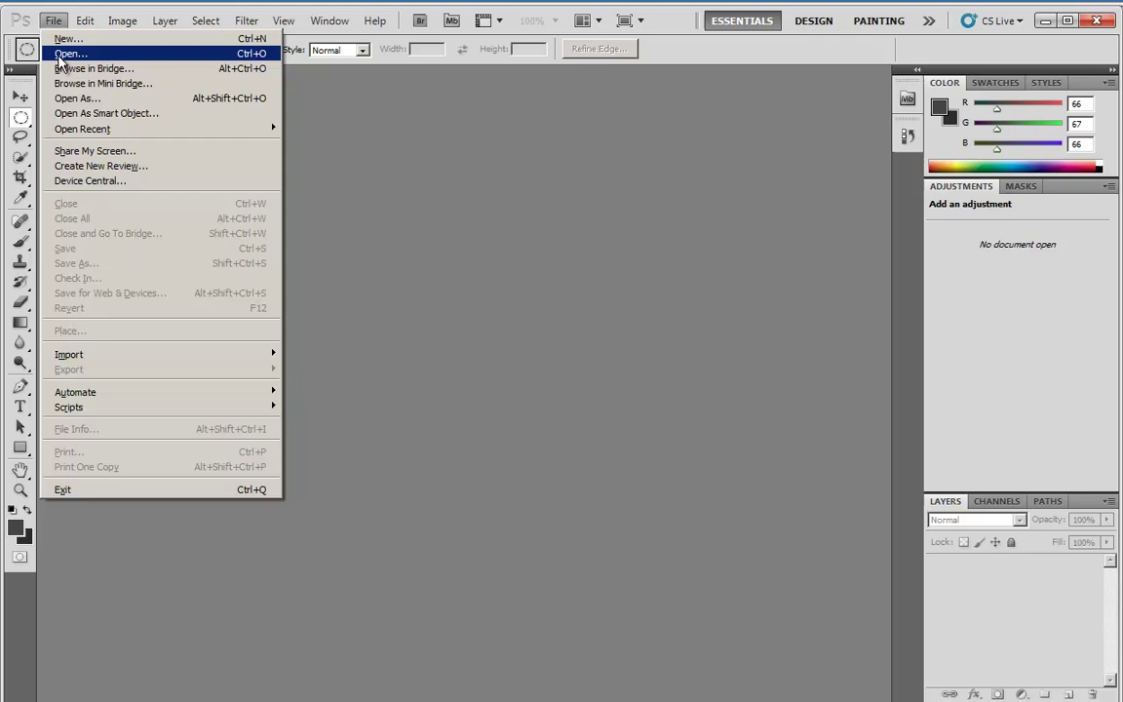
click(60, 53)
click(552, 181)
ctrl+click(654, 193)
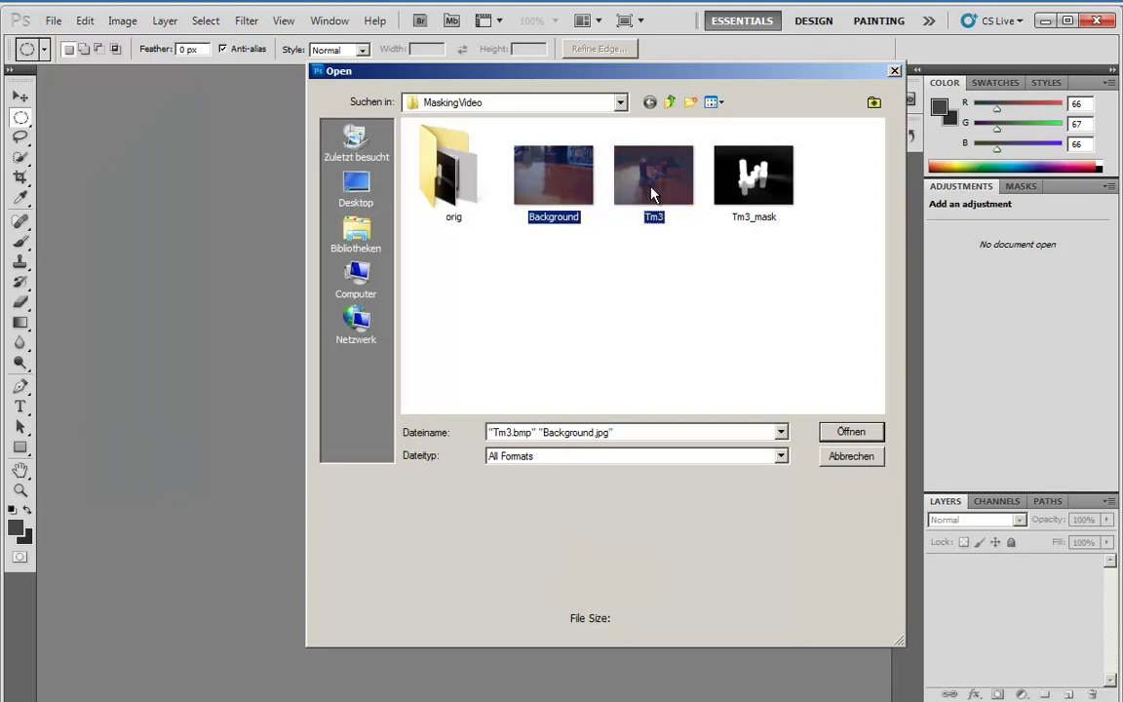
ctrl+click(746, 189)
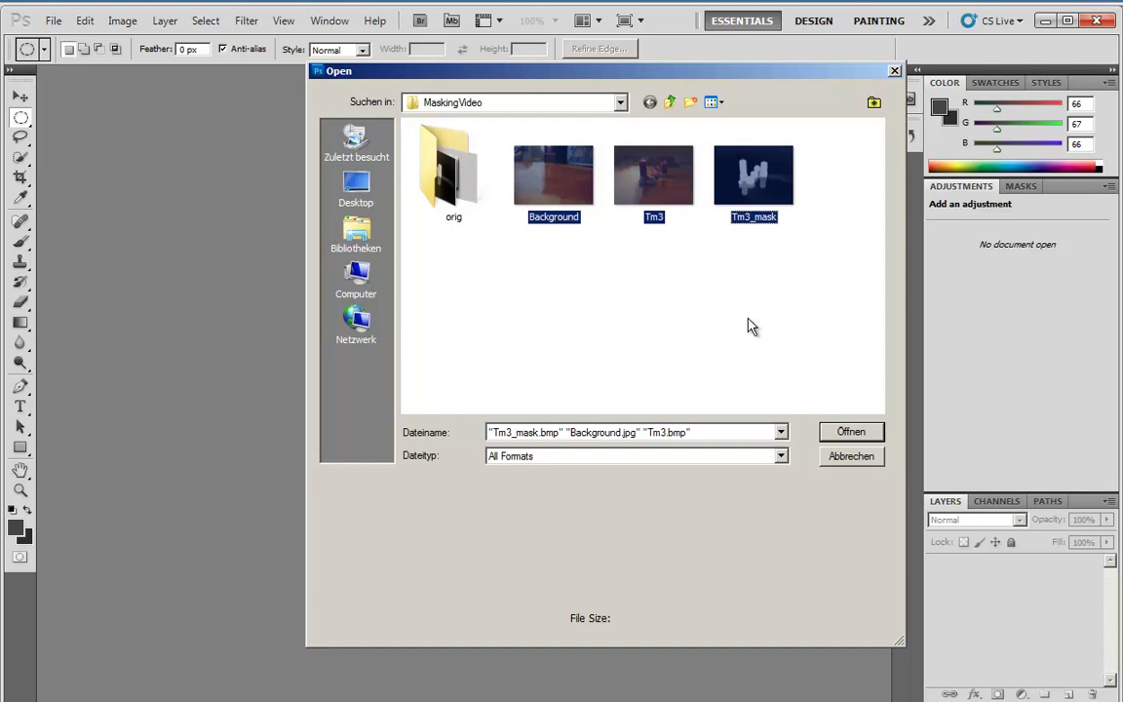
click(830, 436)
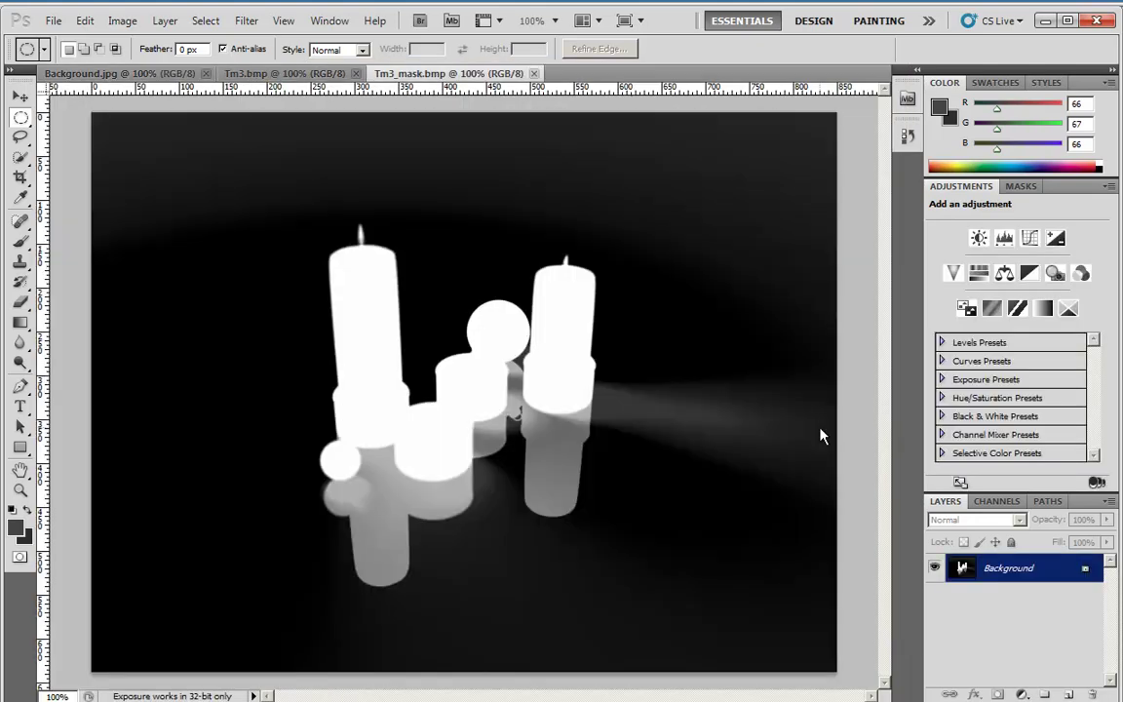
Step: Look through each document: the table photo, the candle render and the grayscale mask
click(125, 75)
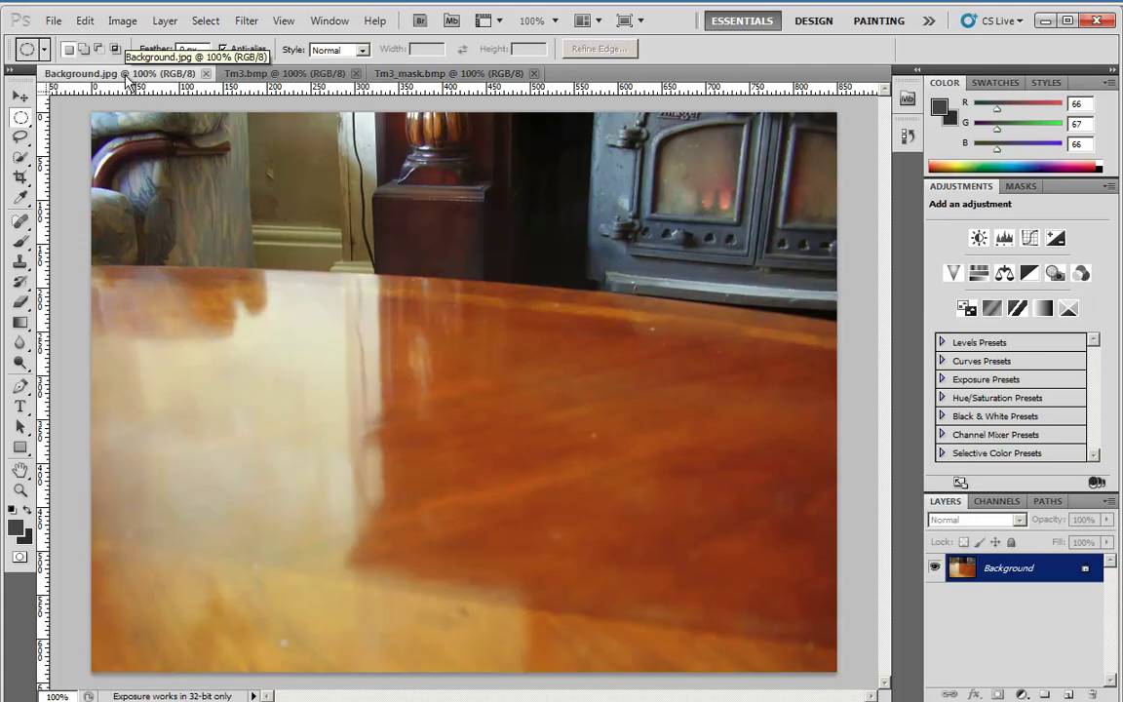
click(232, 78)
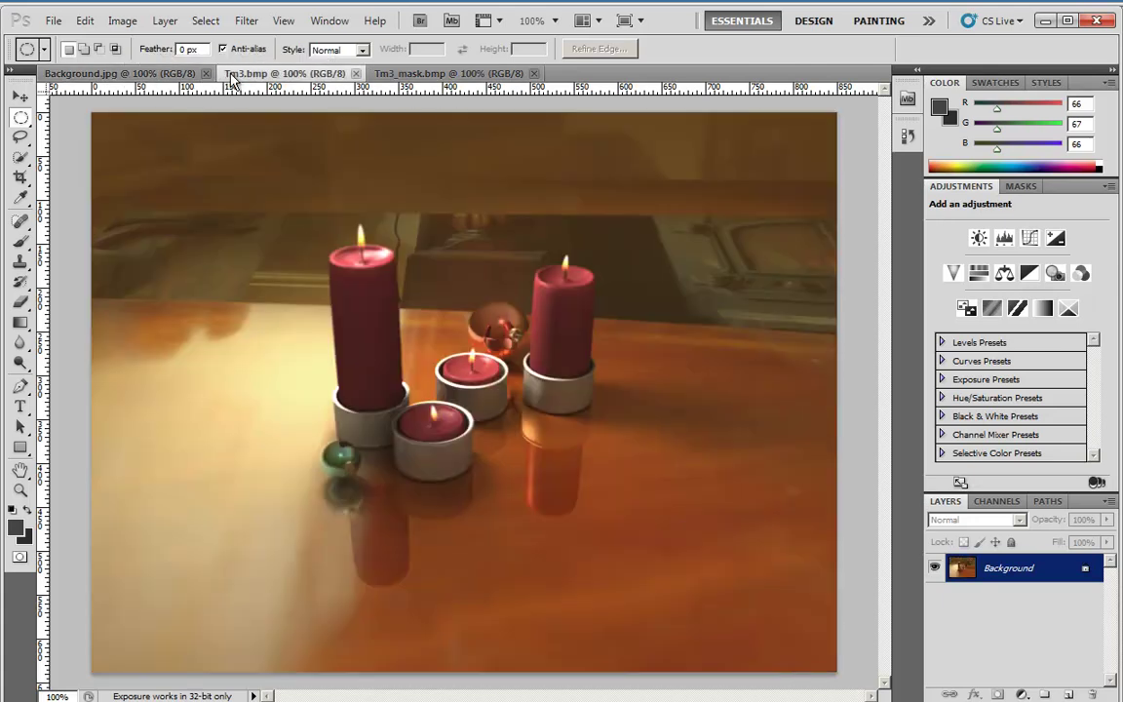
click(400, 76)
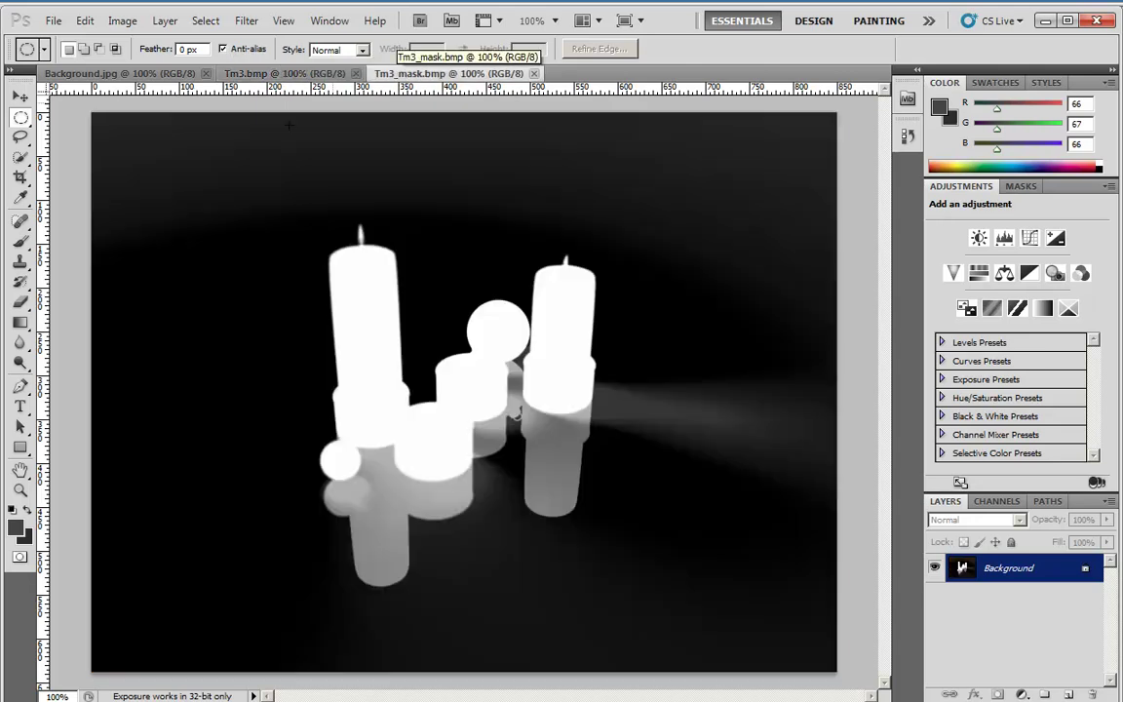
Step: With the Move tool active, select all of Tm3_mask and copy it
click(19, 100)
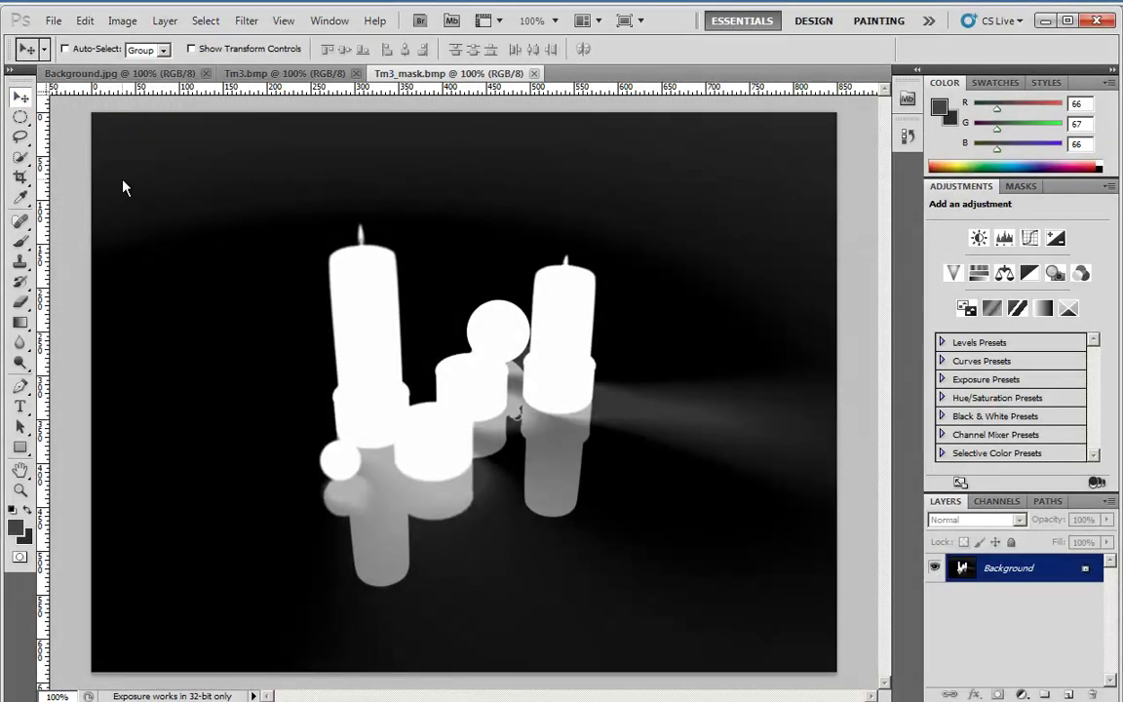
key(ctrl+a)
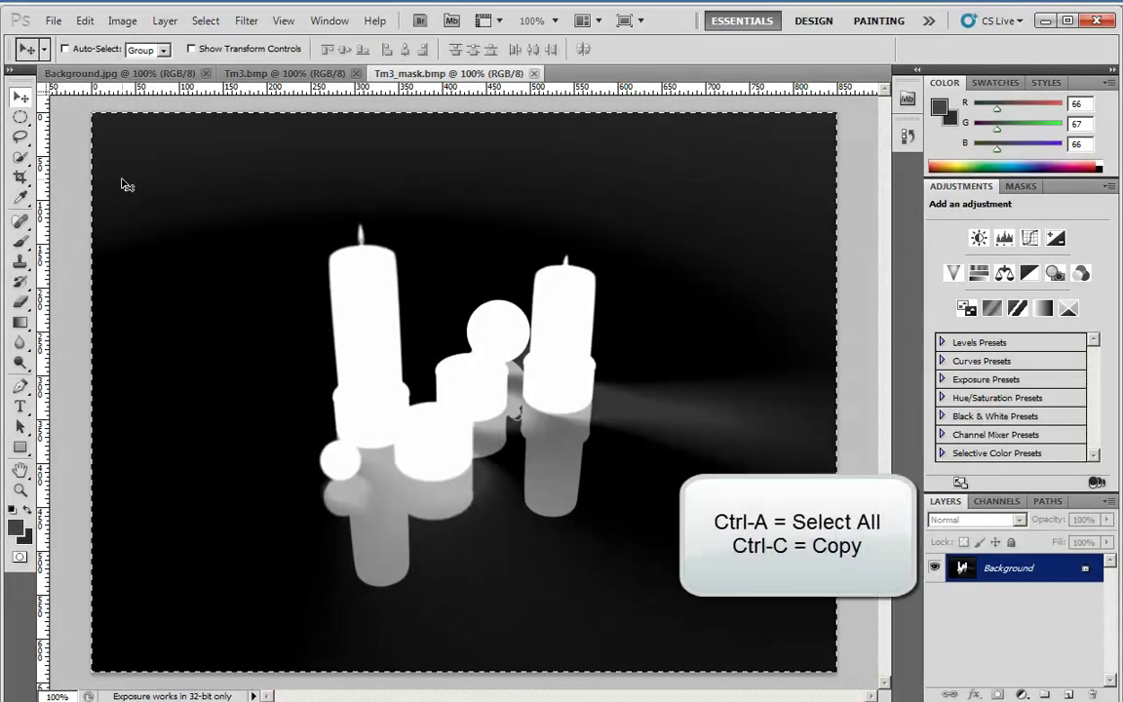
Step: In Tm3.bmp, convert the locked Background into an editable layer named Layer 0
click(241, 78)
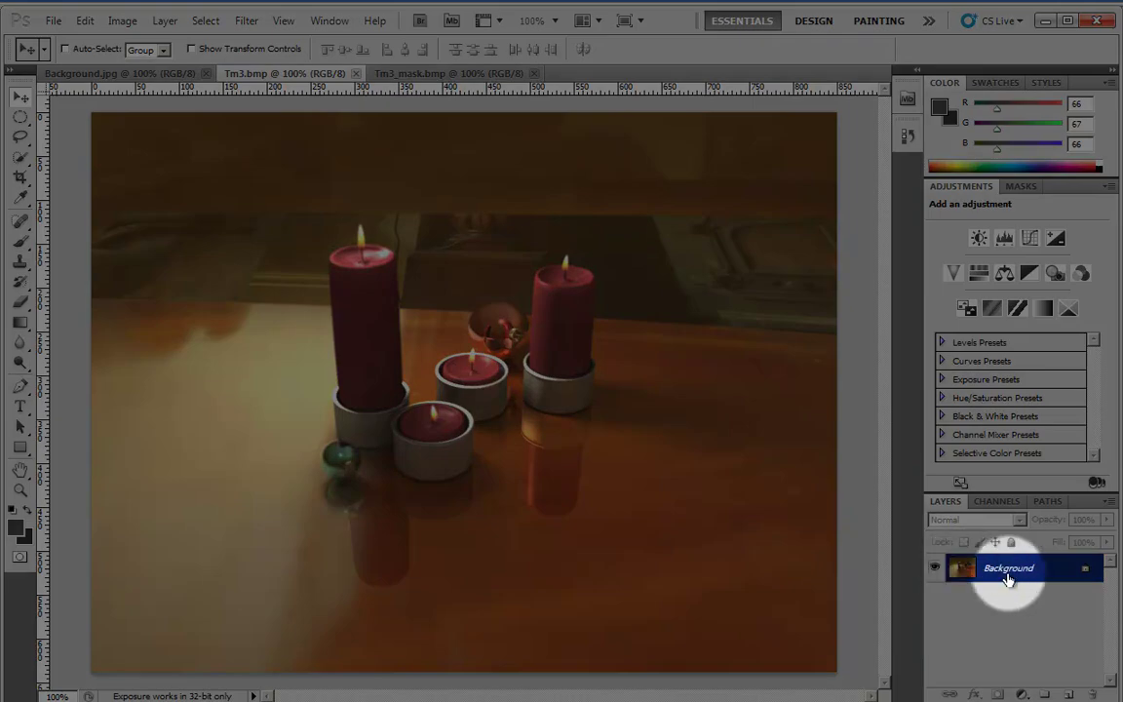
double_click(953, 575)
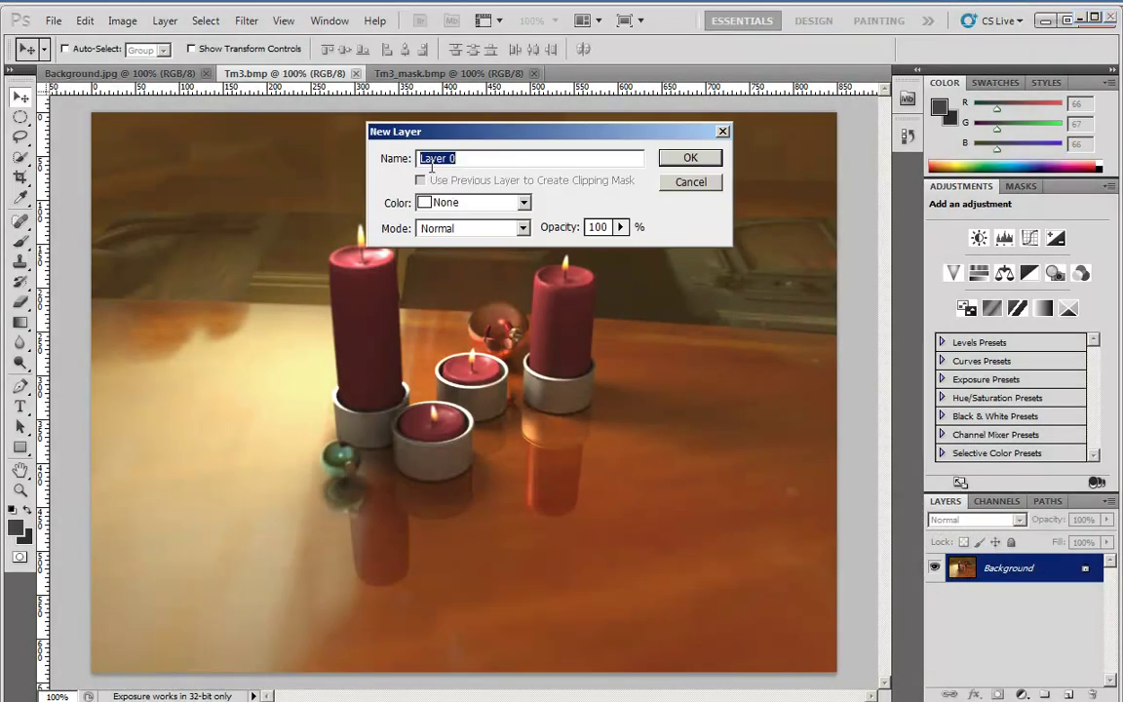
click(689, 159)
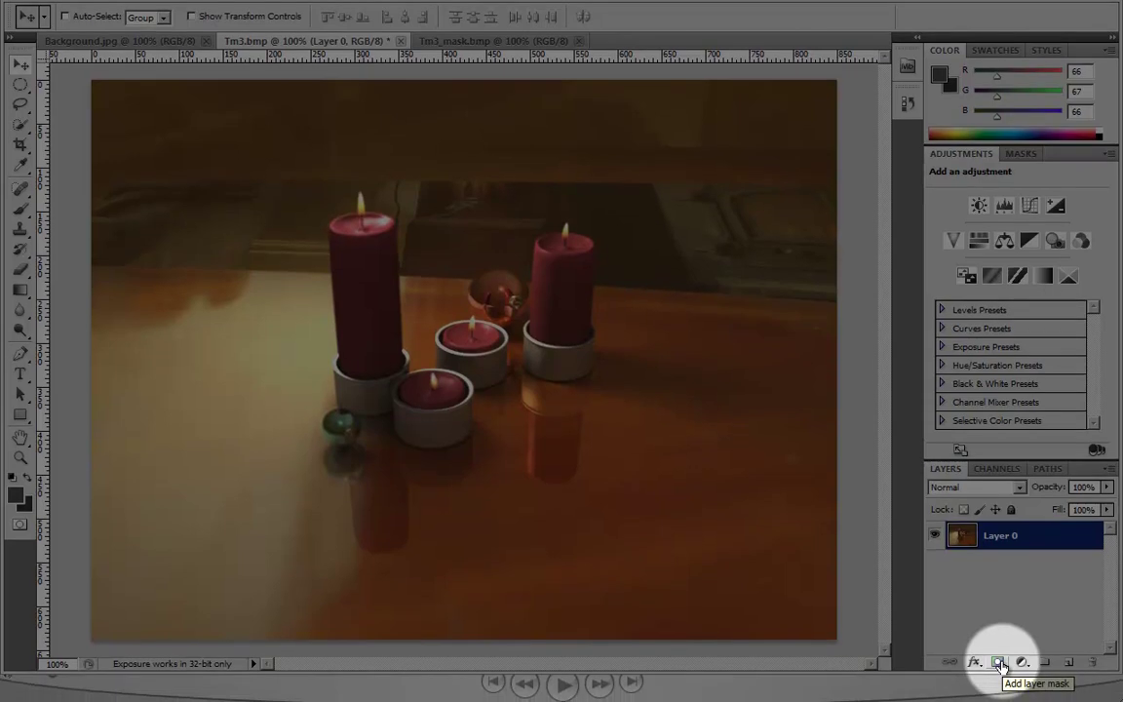
Step: Add a layer mask to Layer 0 and paste the copied Tm3_mask grayscale image into it
click(999, 663)
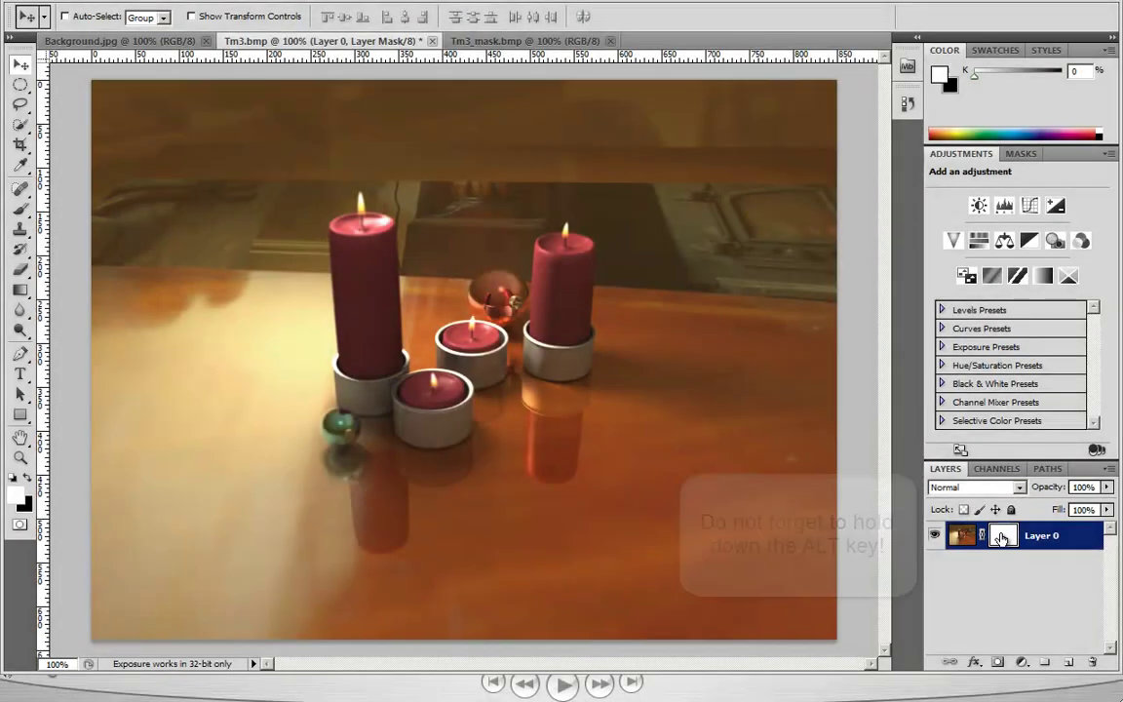
alt+click(1001, 538)
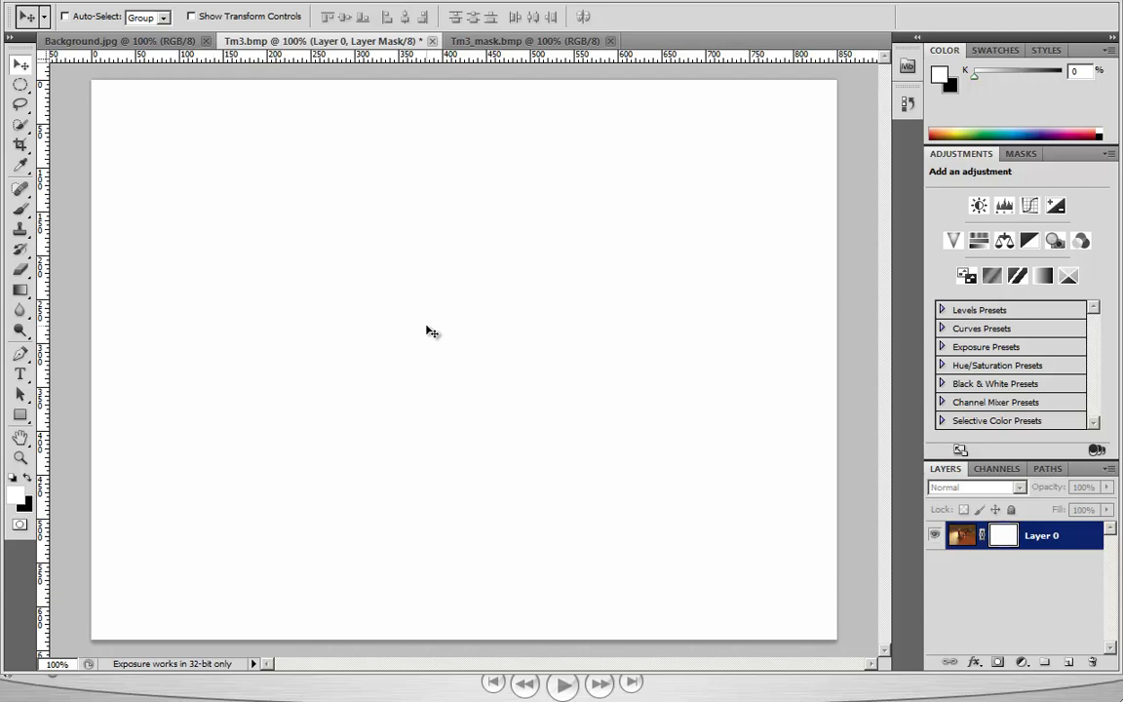
key(ctrl+v)
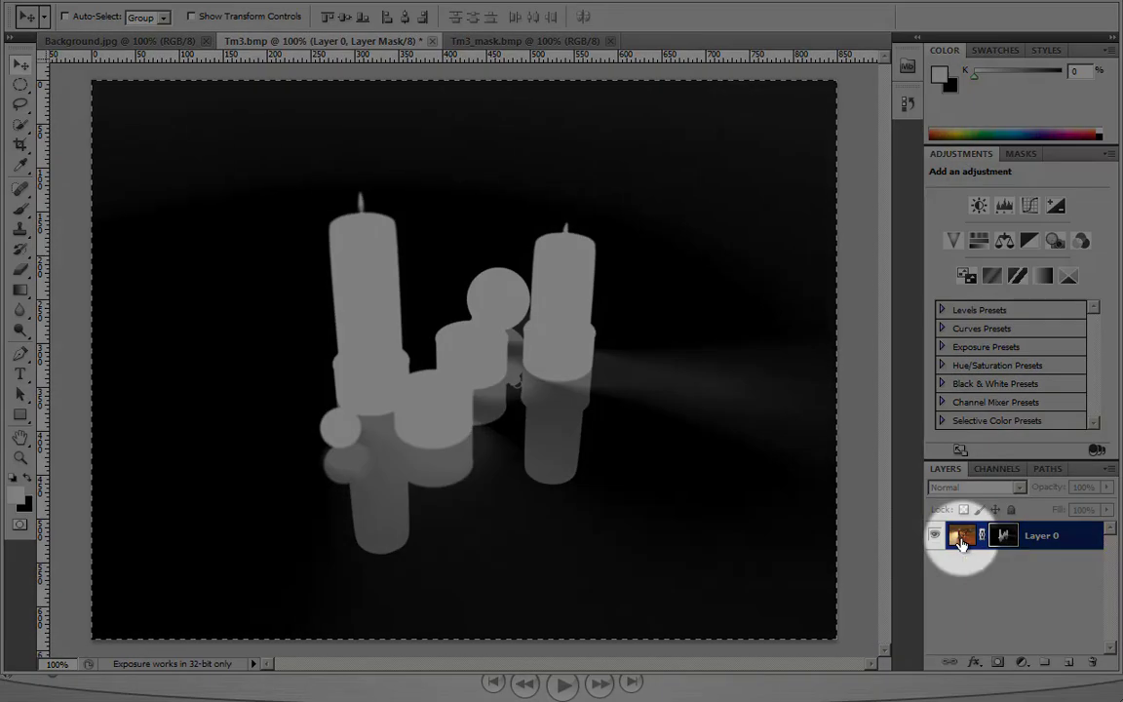
Step: Reselect Layer 0's colour thumbnail and apply its layer mask permanently via Layer > Layer Mask
click(961, 538)
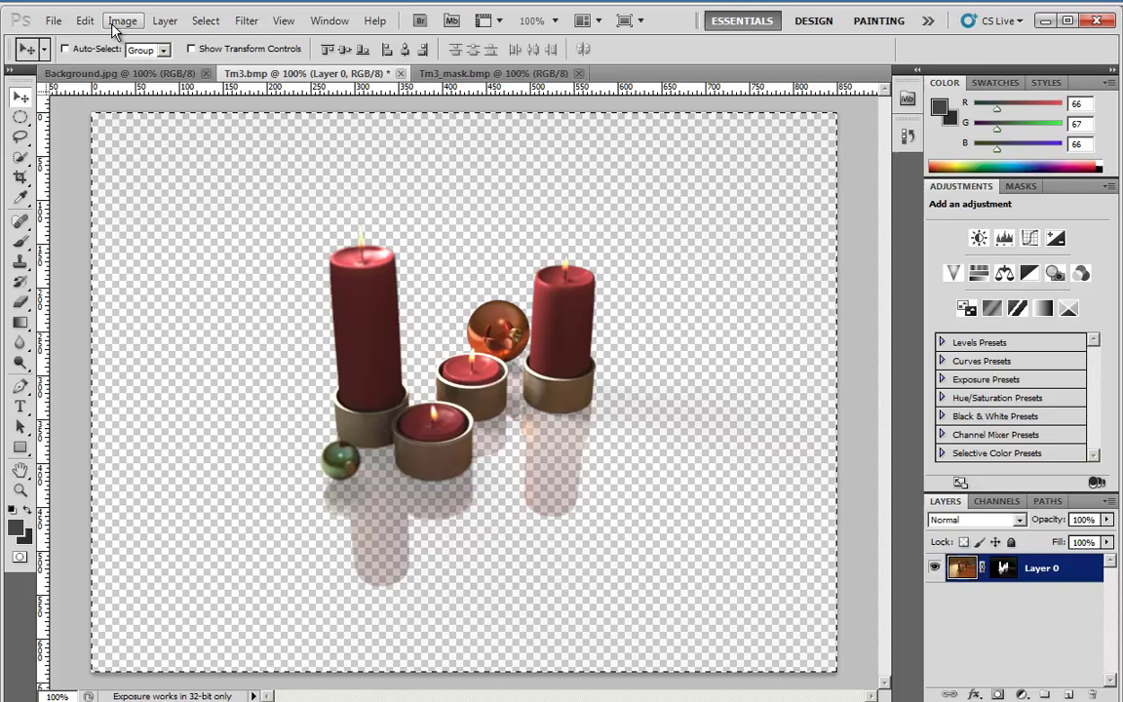
click(163, 23)
mouse_move(213, 198)
click(371, 303)
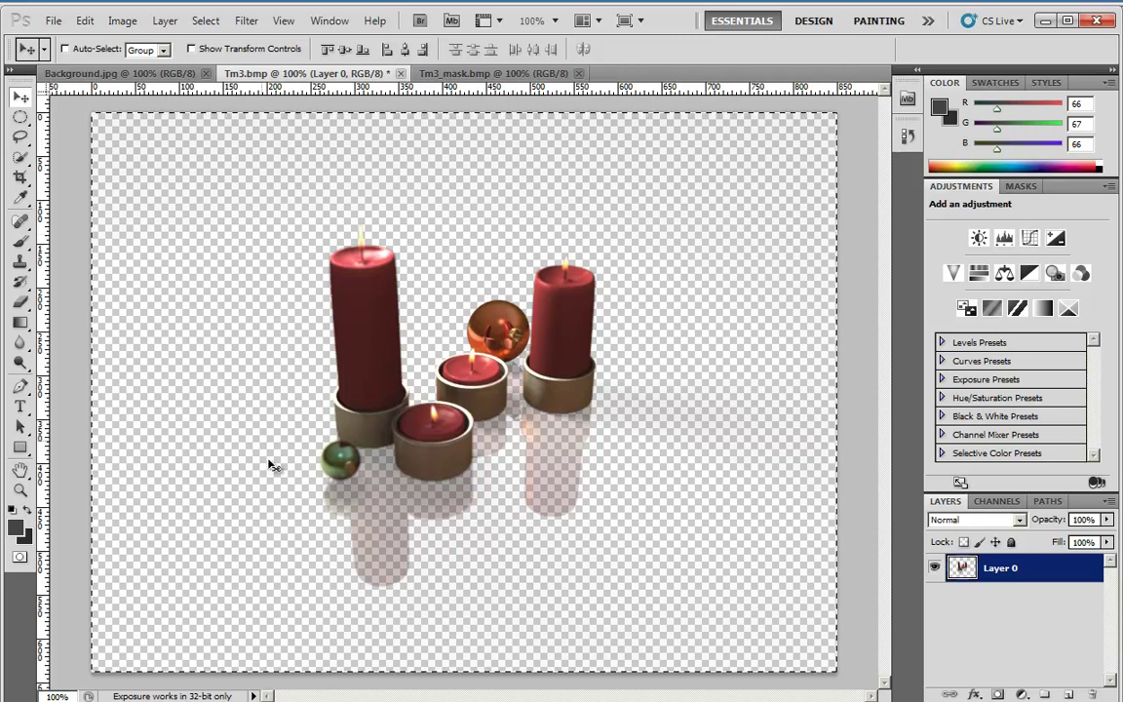
Step: Copy the whole cut-out candle layer and paste it into Background.jpg as Layer 1
key(ctrl+d)
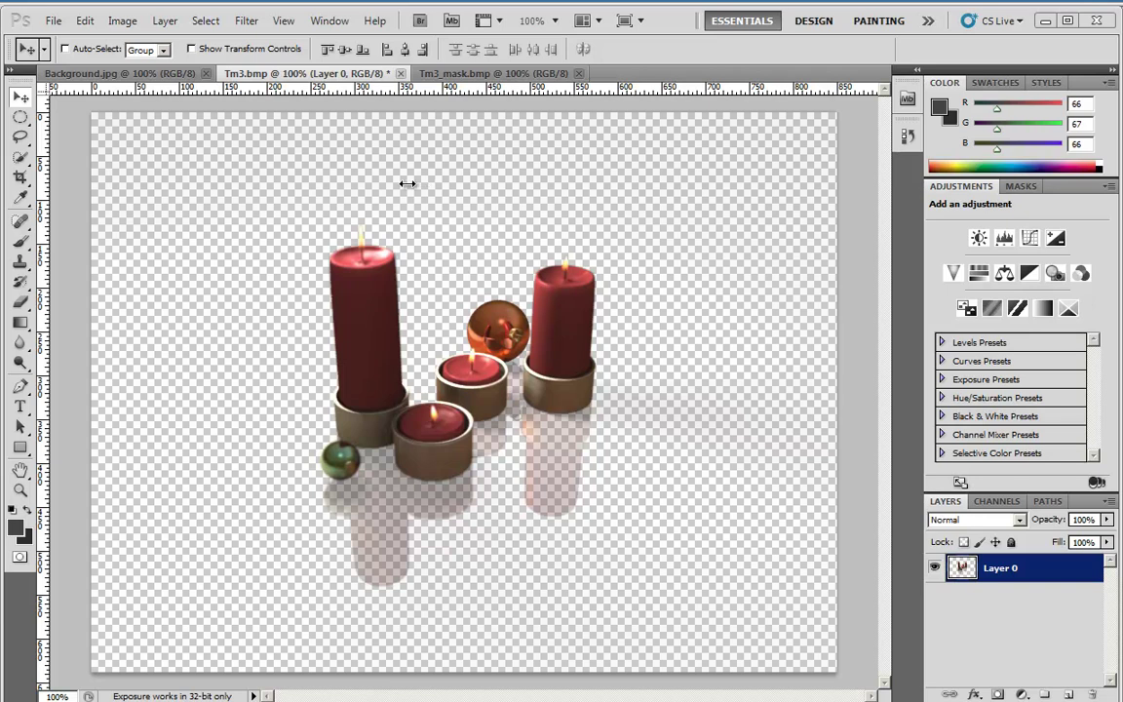
key(ctrl+a)
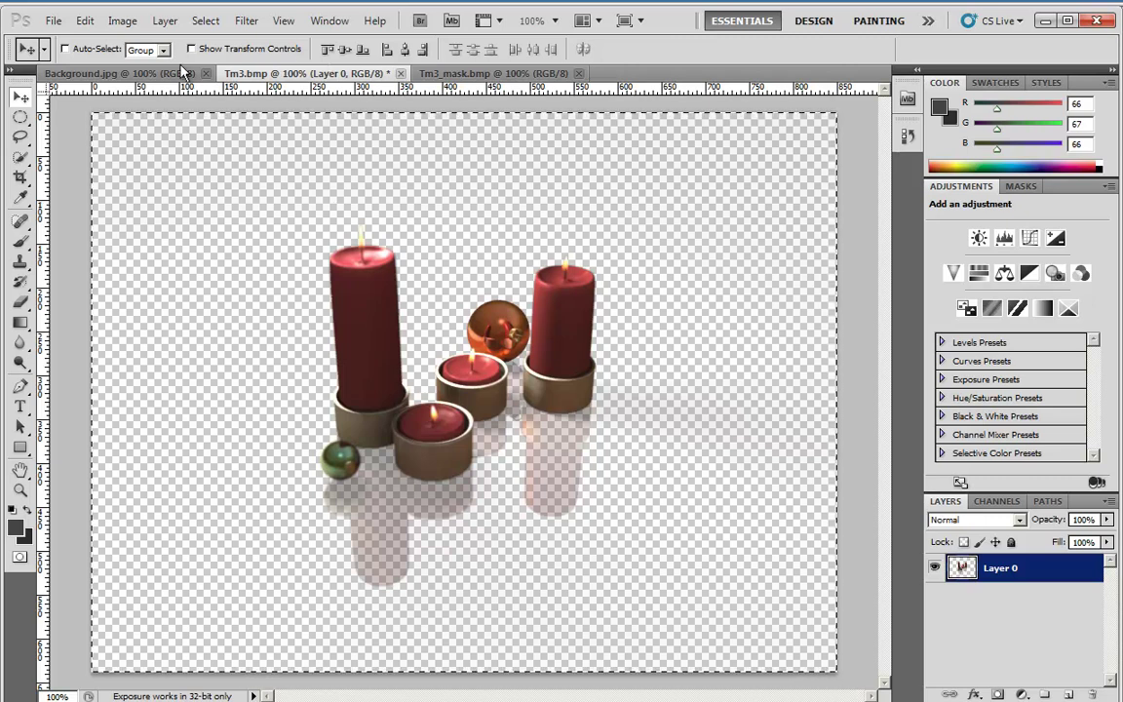
click(145, 74)
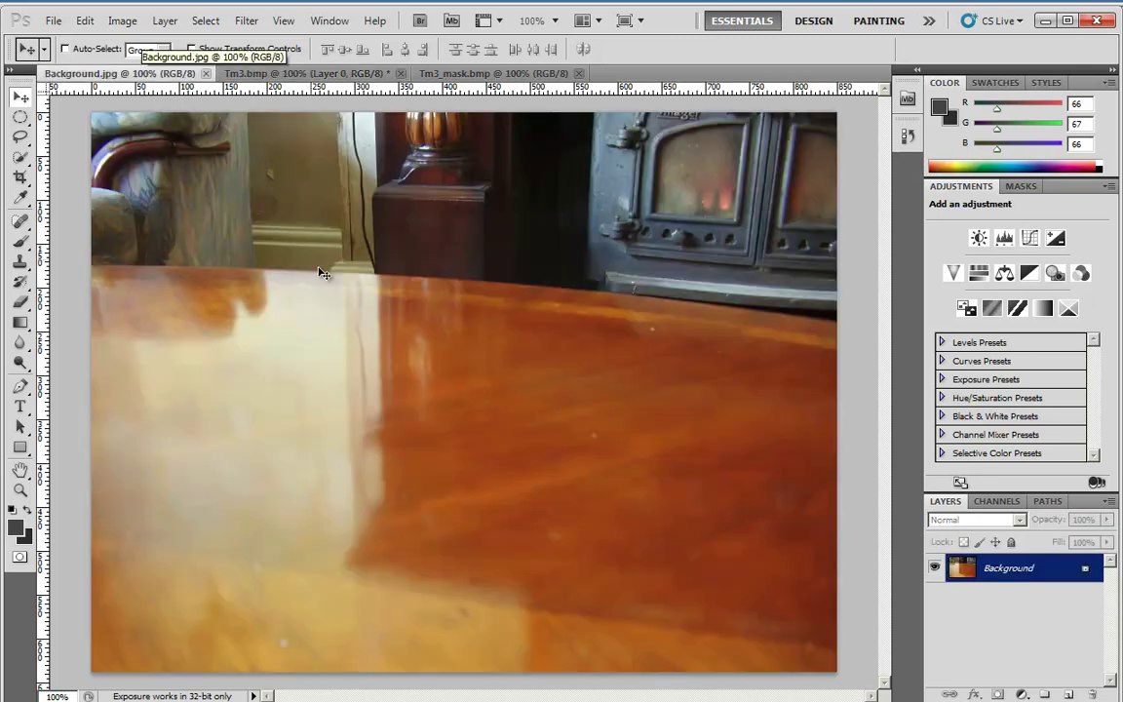
key(ctrl+v)
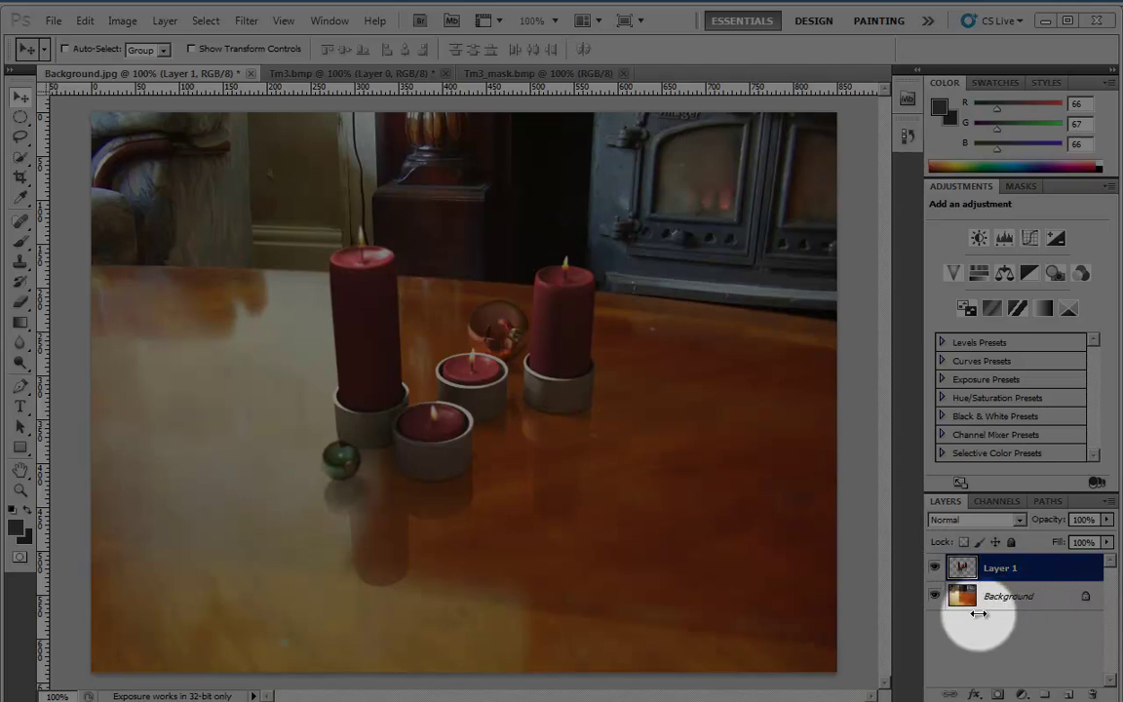
Step: Merge the candle Layer 1 down into Background, undoing and redoing the merge via Layer > Merge Down
key(ctrl+e)
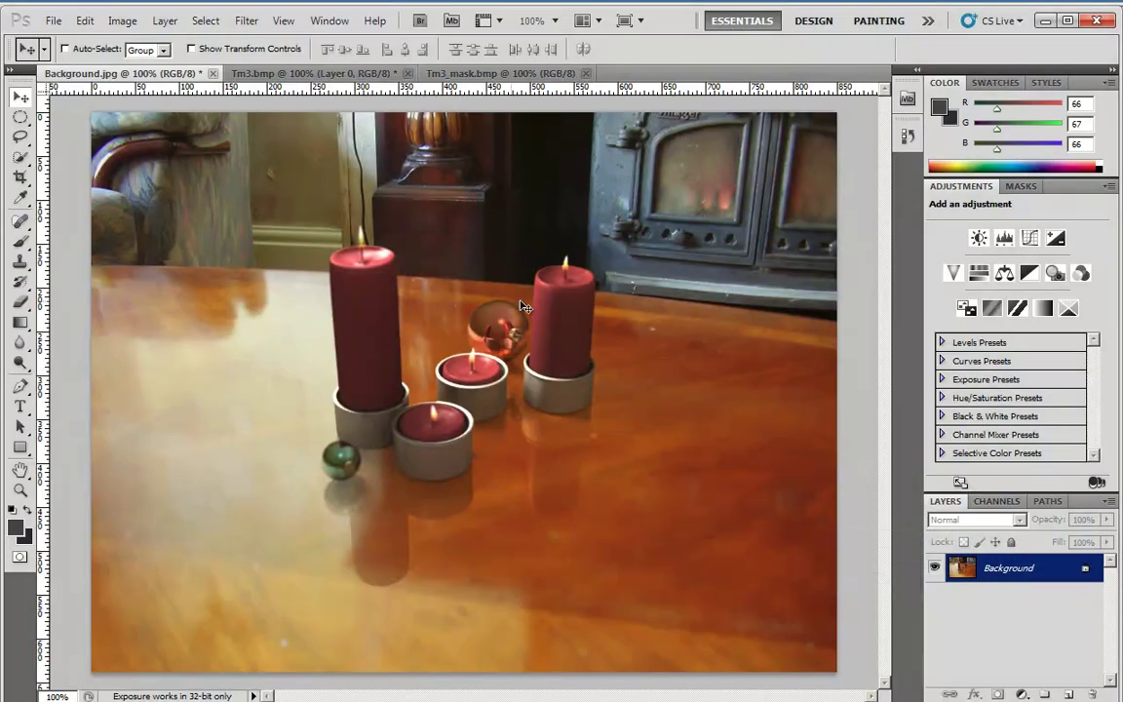
key(ctrl+z)
click(164, 21)
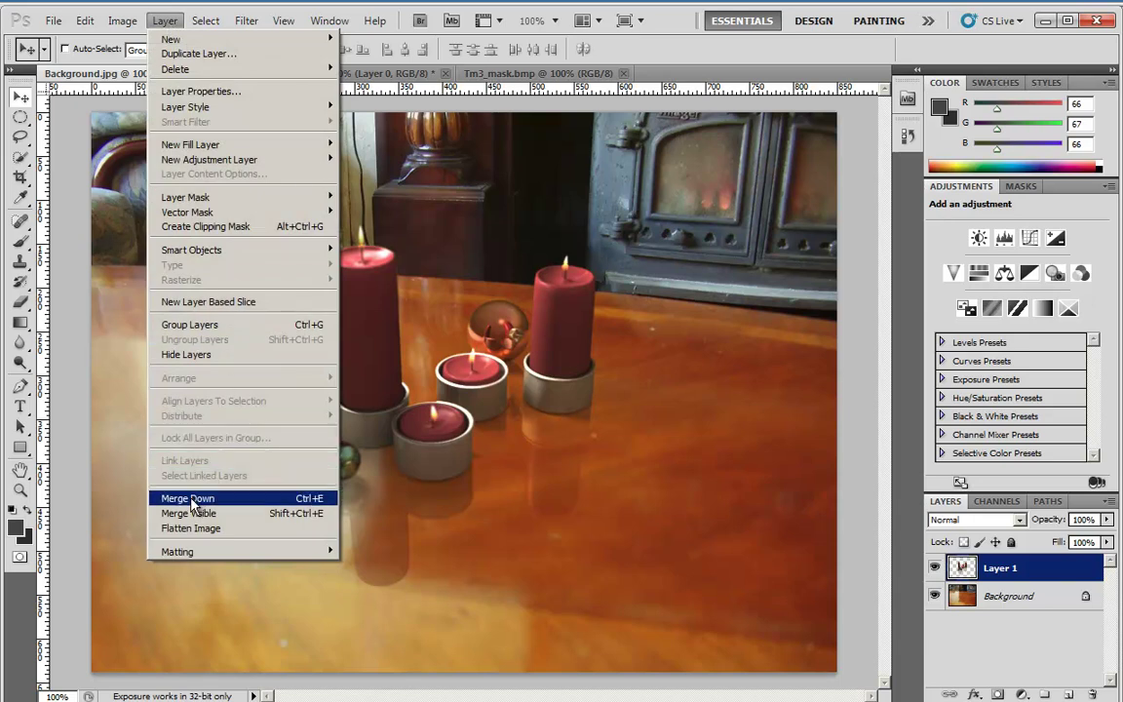
click(298, 507)
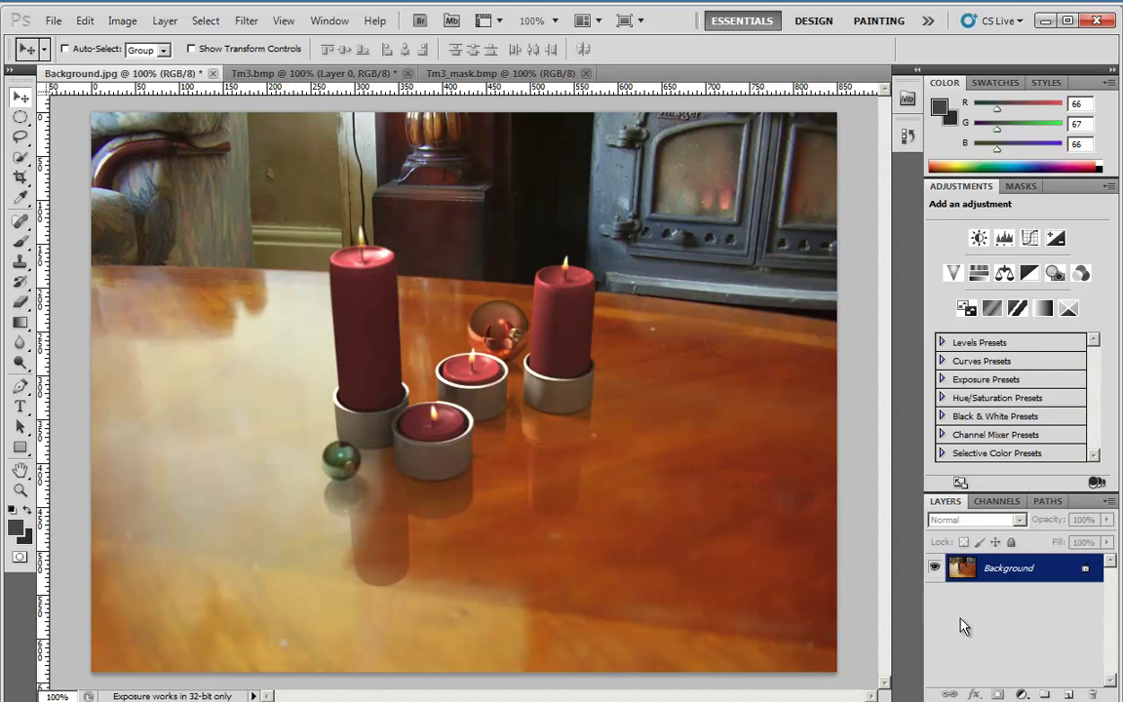
Step: Save the composite as 24-bit BMP 'Photoshop.bmp', then quit Photoshop, answering the Tm3.bmp prompt
click(52, 21)
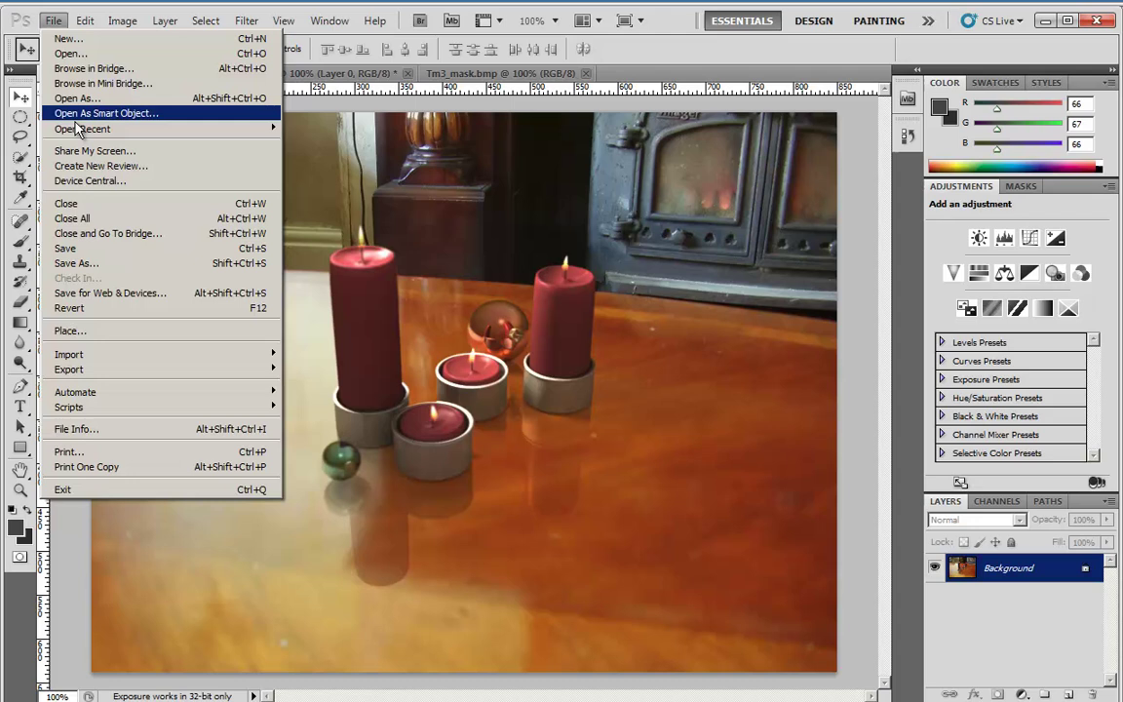
click(60, 266)
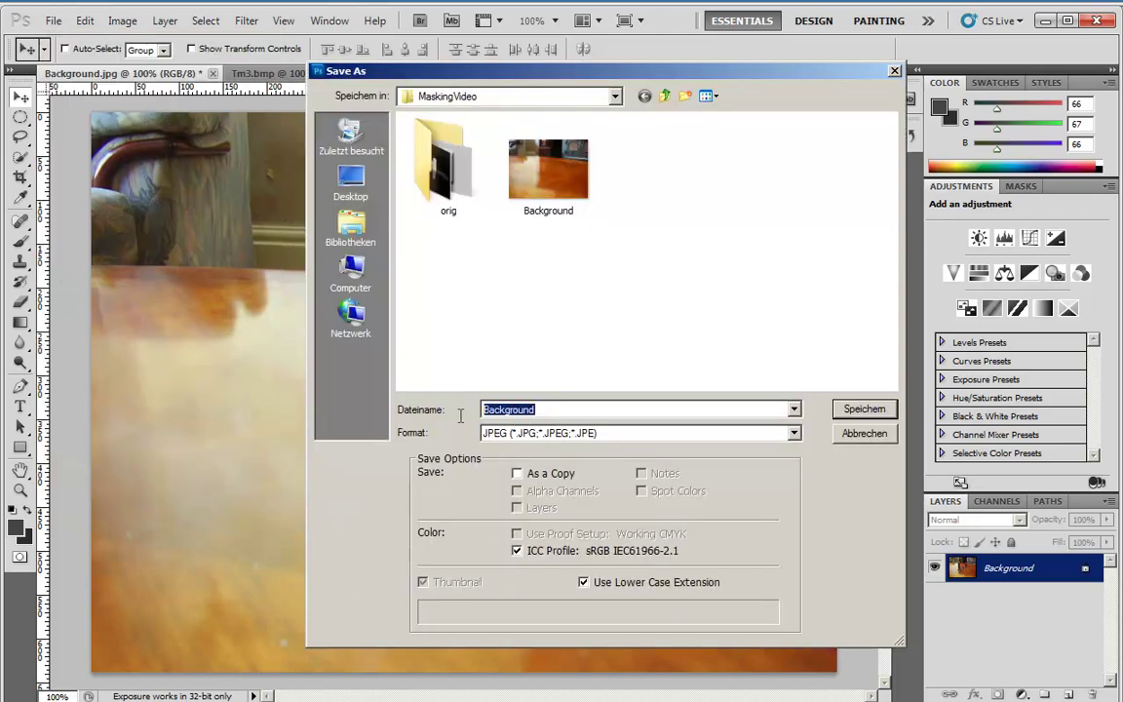
click(794, 433)
click(517, 472)
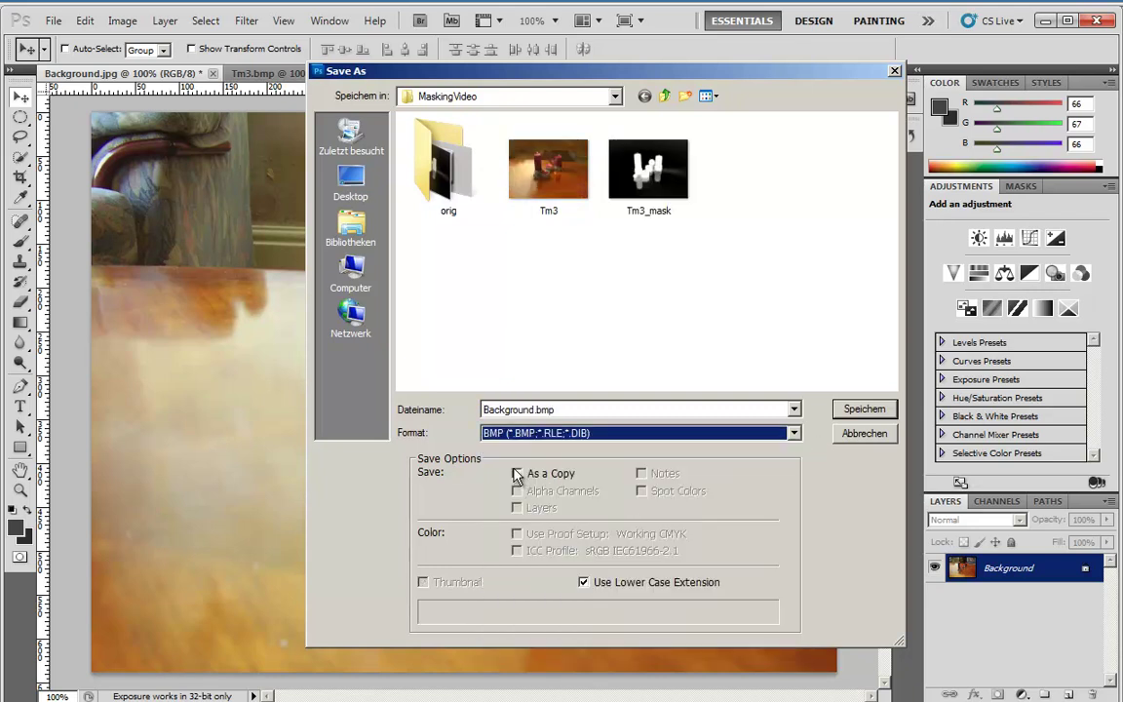
double_click(532, 410)
key(shift+Left)
key(shift+Left)
key(shift+Left)
key(shift+Left)
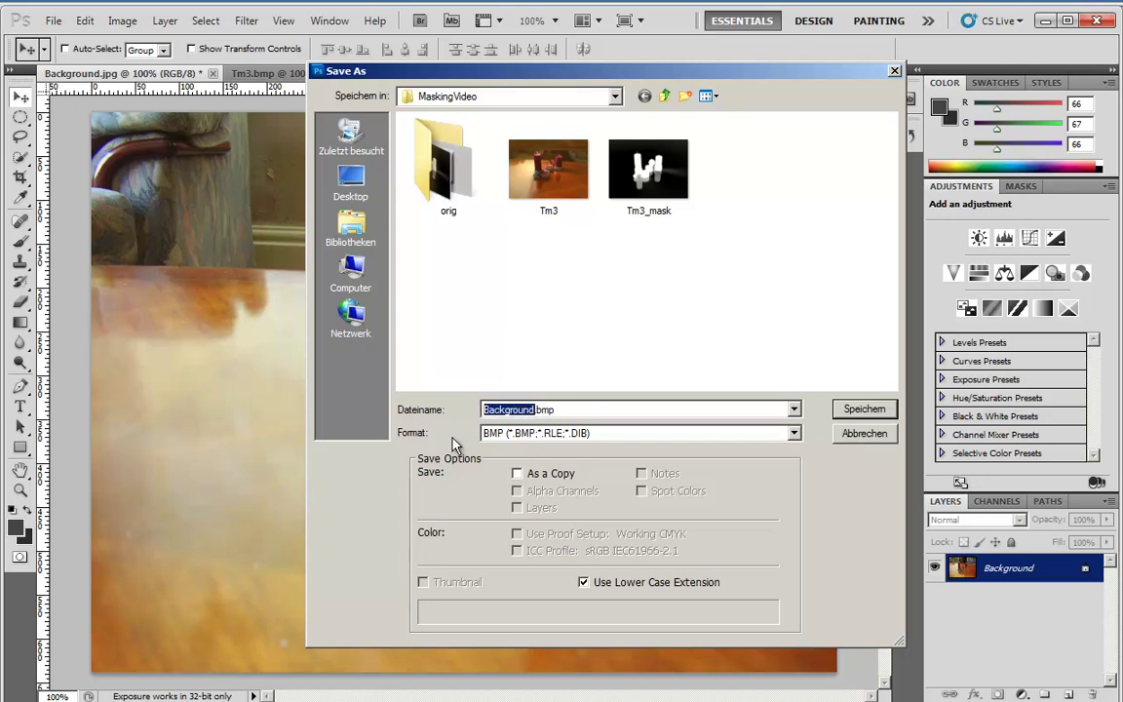
text(Photoshop)
key(Return)
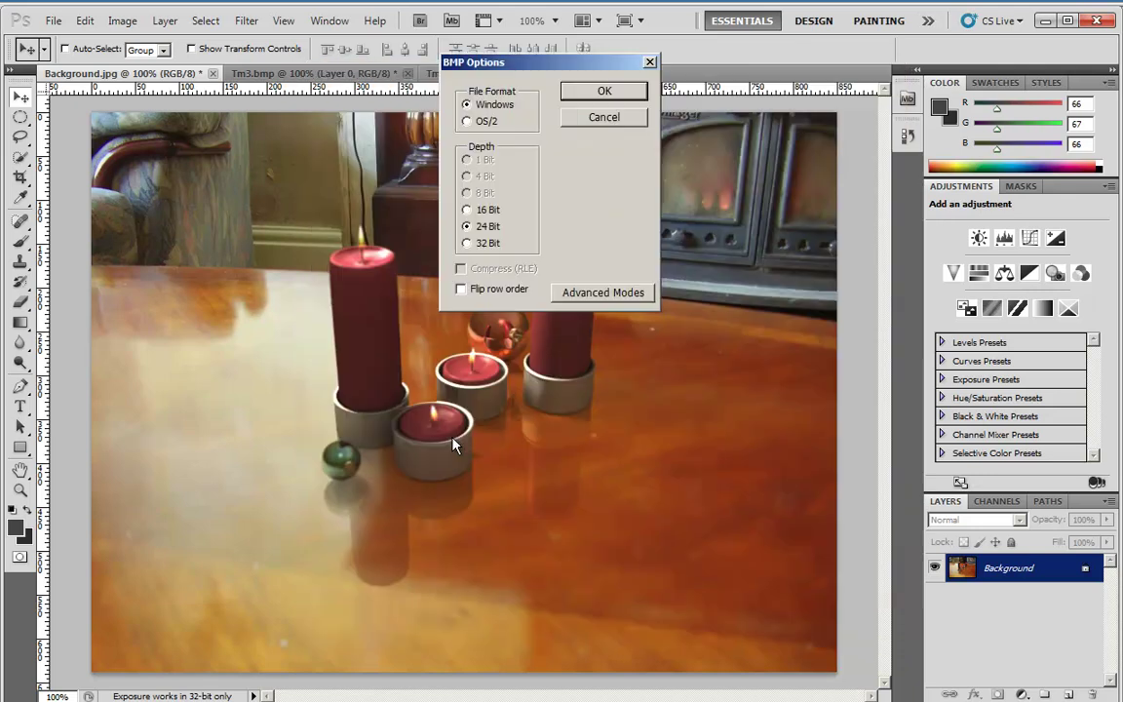
click(583, 92)
click(1098, 22)
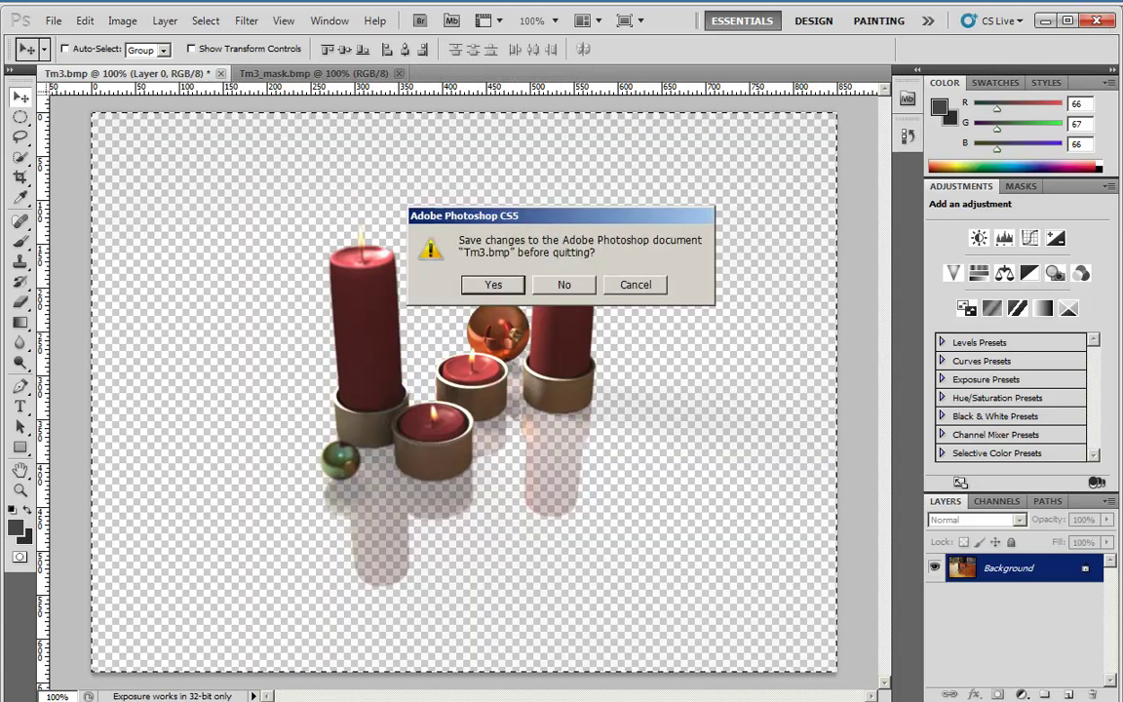
click(564, 297)
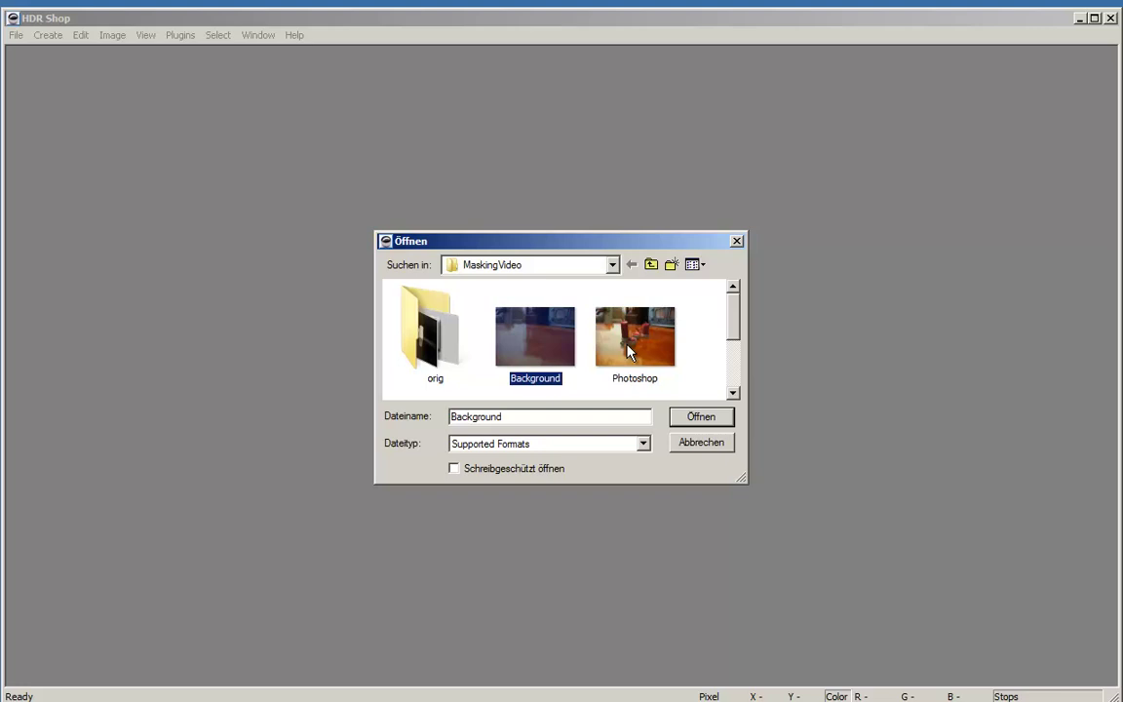
Step: Open Tm3.bmp, Tm3_mask.bmp and Background.jpg together and apply the 2.20 gamma response curve to all
click(733, 394)
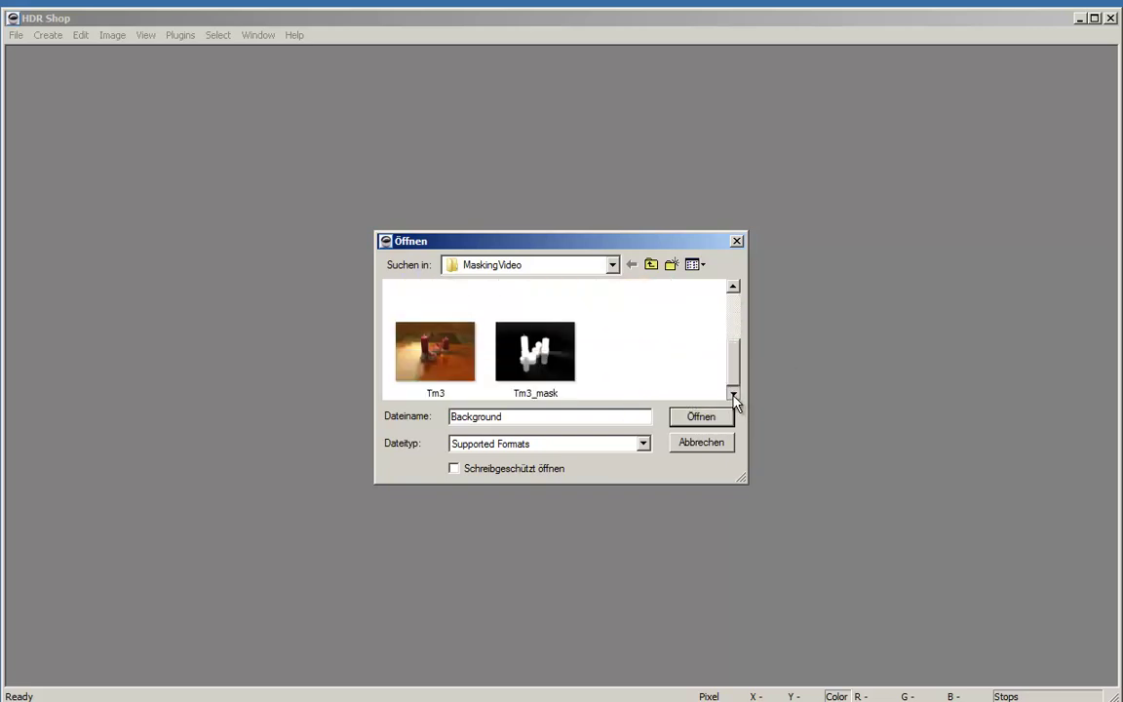
click(433, 370)
ctrl+click(544, 360)
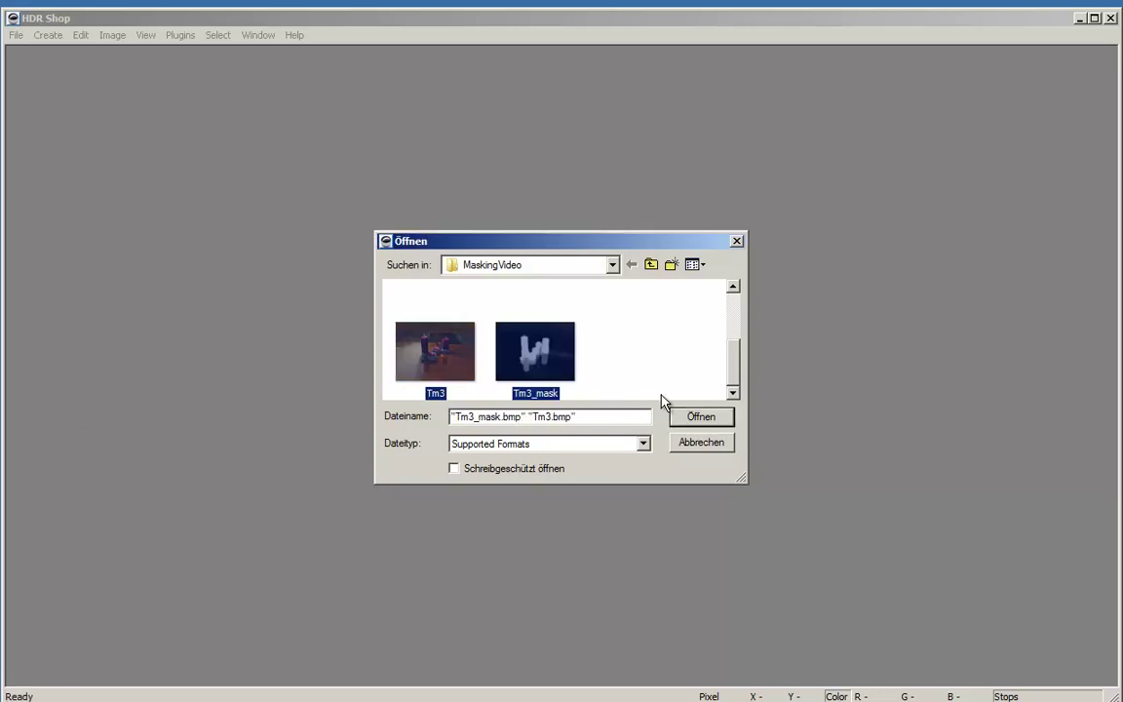
drag(734, 377, 727, 343)
ctrl+click(531, 320)
scroll(732, 335, down, 1)
click(698, 420)
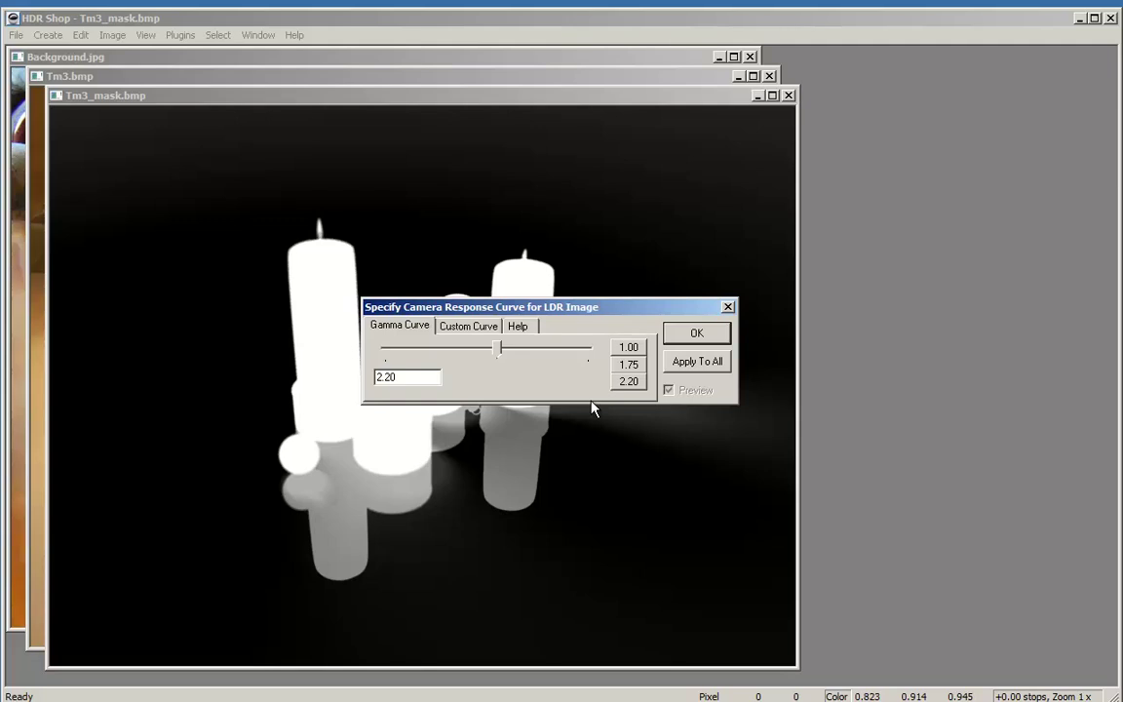
click(680, 367)
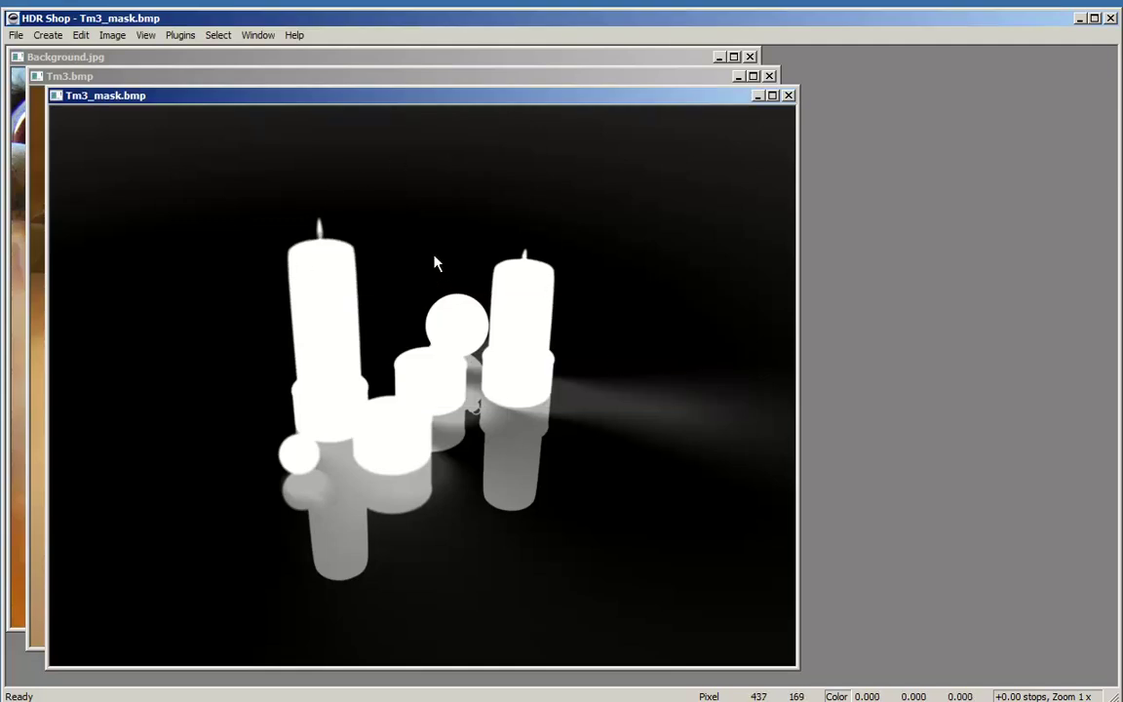
Step: Drag the Tm3_mask and Tm3.bmp windows apart, then bring Background.jpg to the front
drag(198, 106, 471, 108)
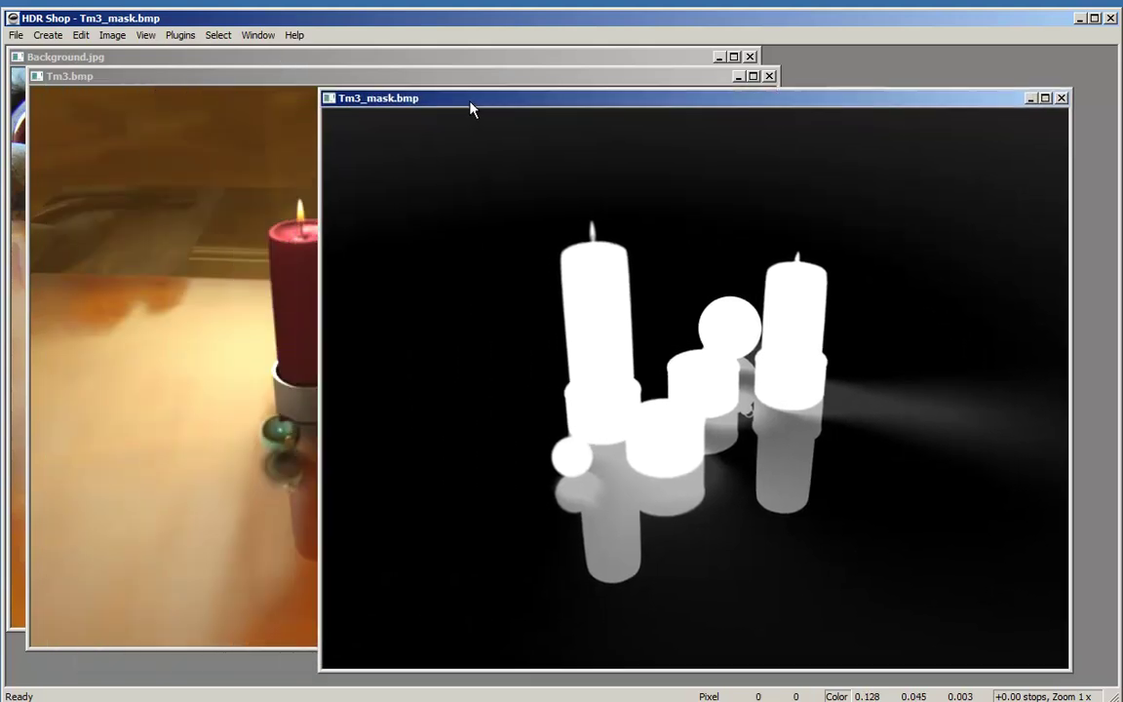
click(238, 83)
drag(237, 83, 326, 99)
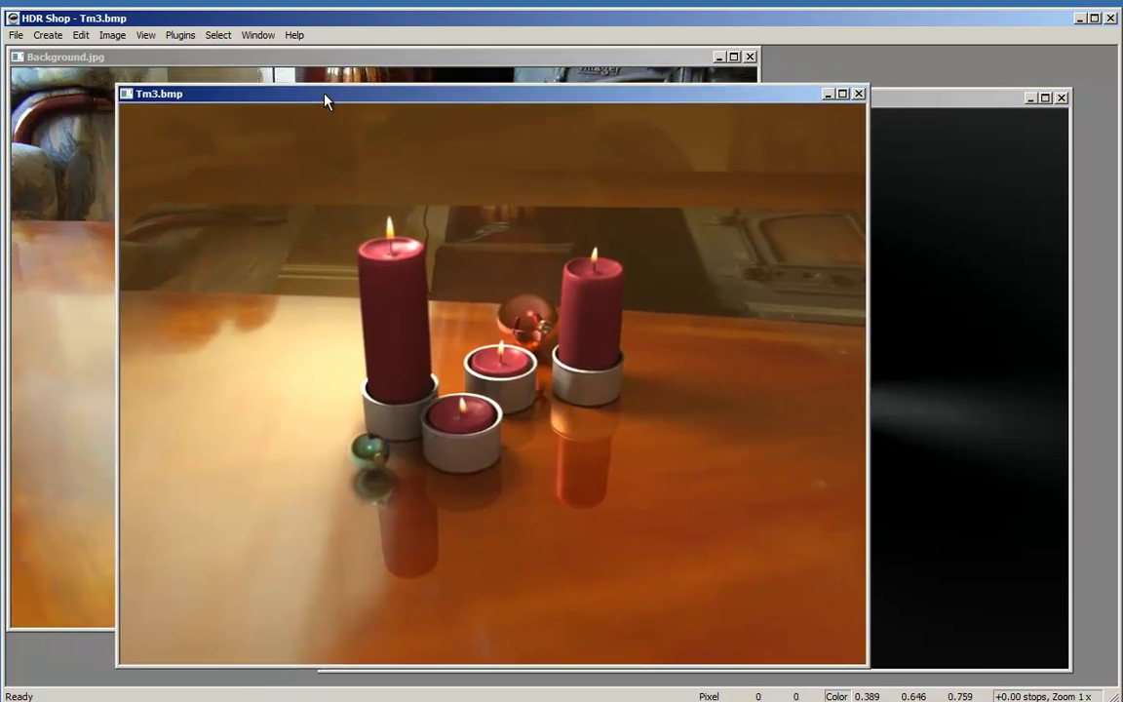
click(111, 57)
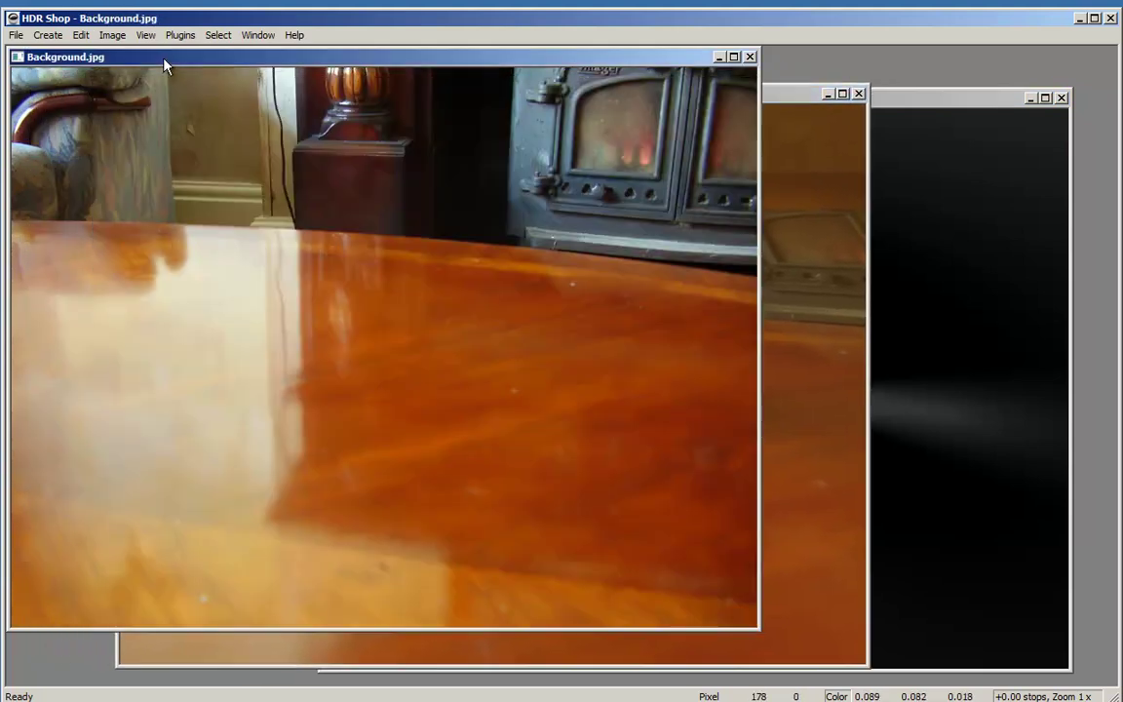
Step: Blend Tm3.bmp (A) and Background.jpg (B) through Tm3_mask.bmp (C) using A * C + B * (1-C) into a new image
click(111, 37)
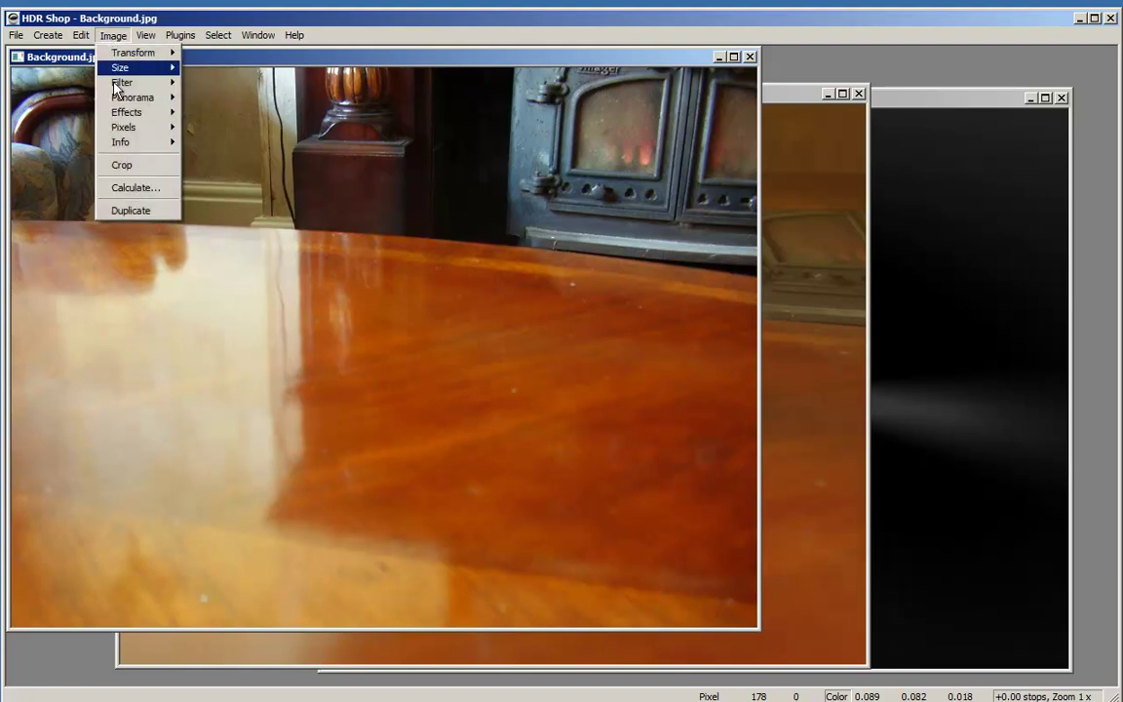
click(129, 189)
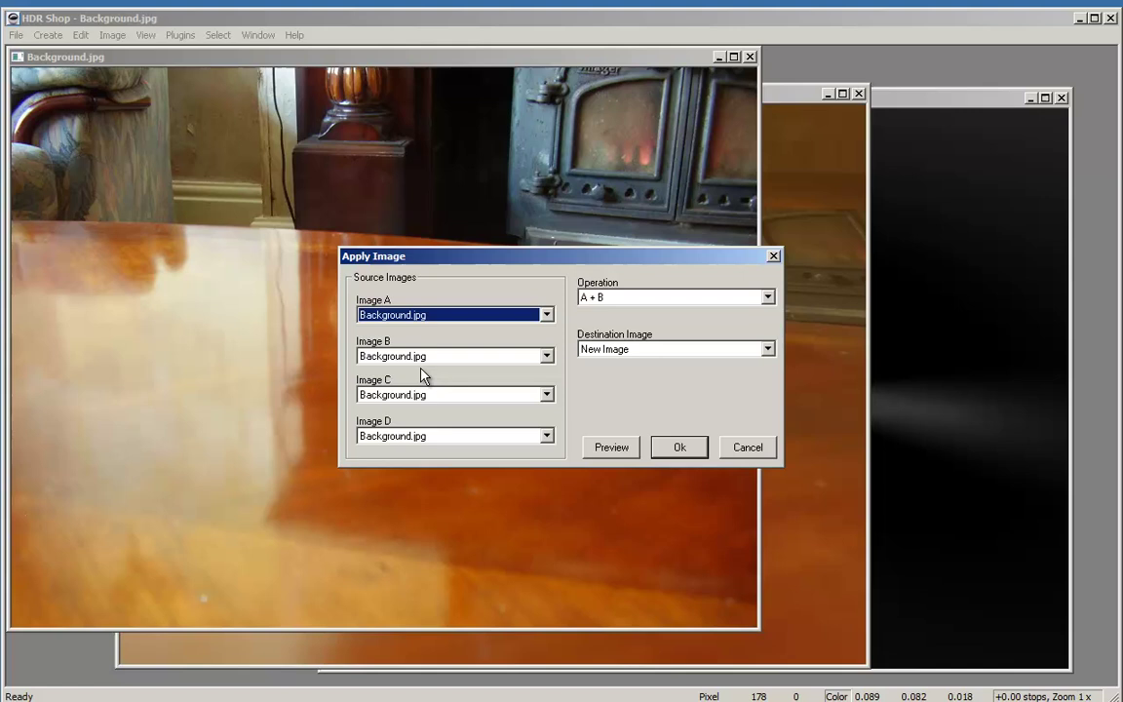
click(548, 316)
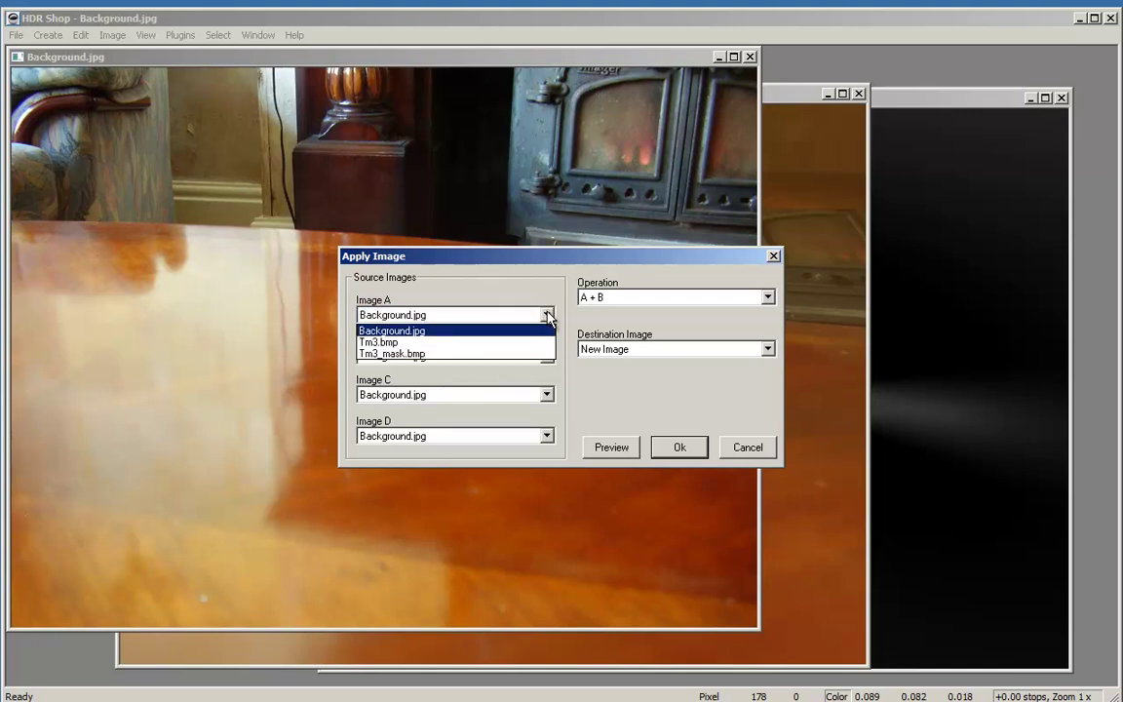
click(397, 343)
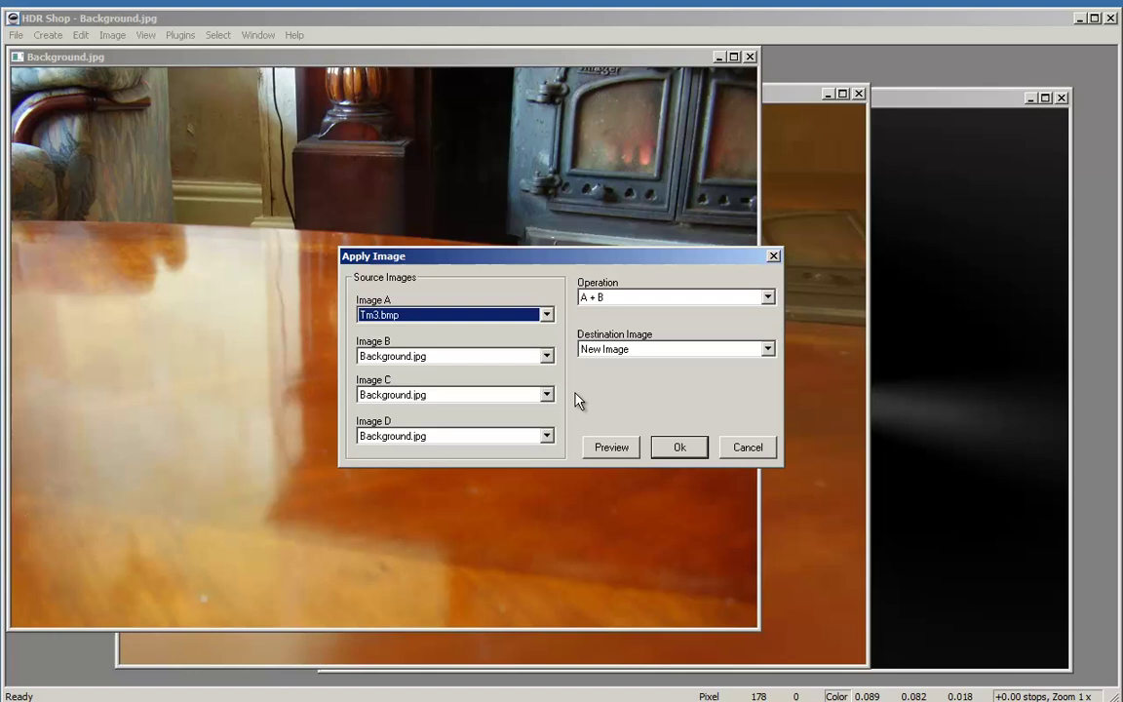
click(547, 394)
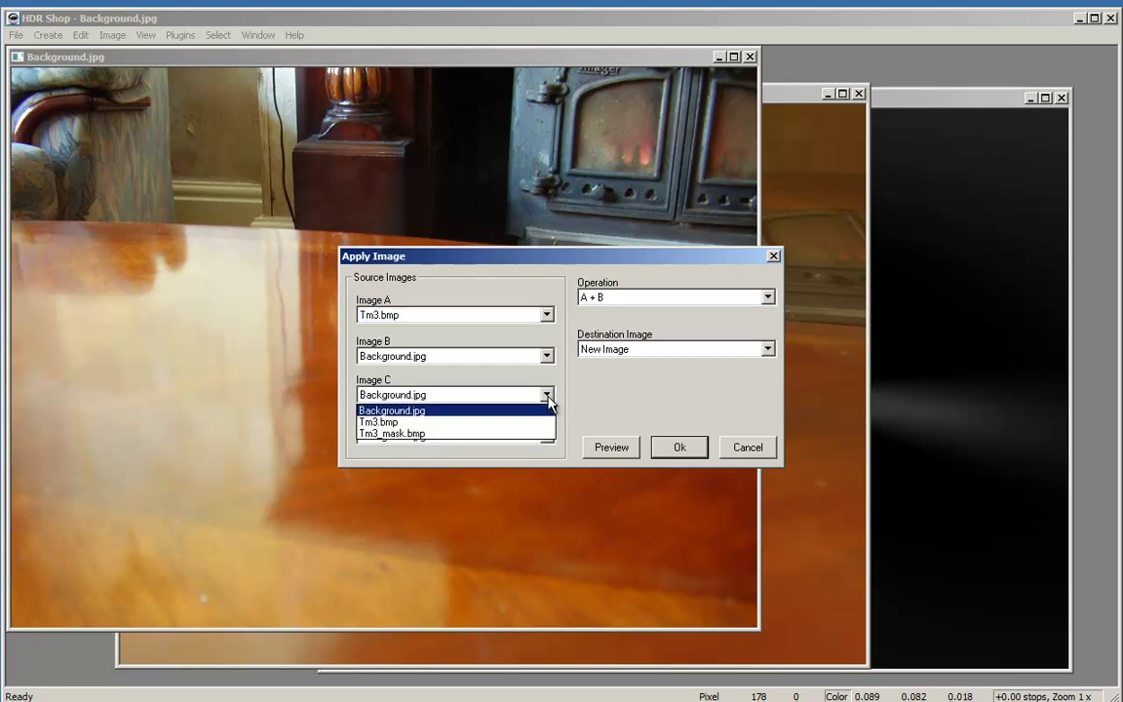
click(417, 439)
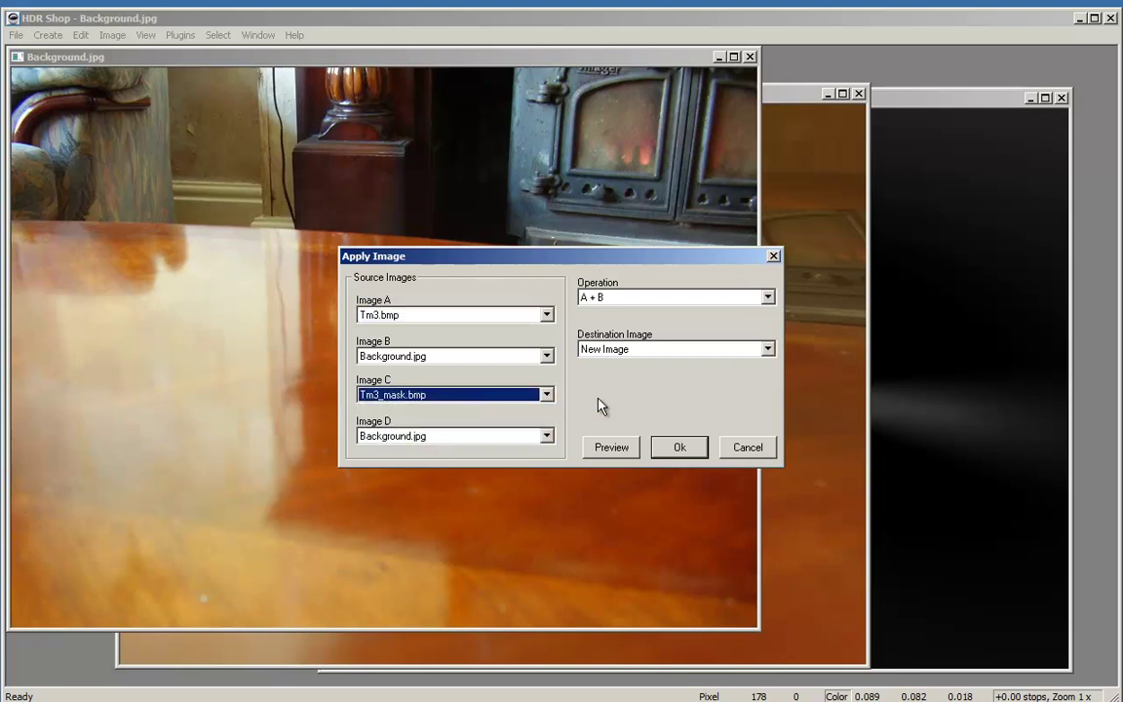
click(768, 299)
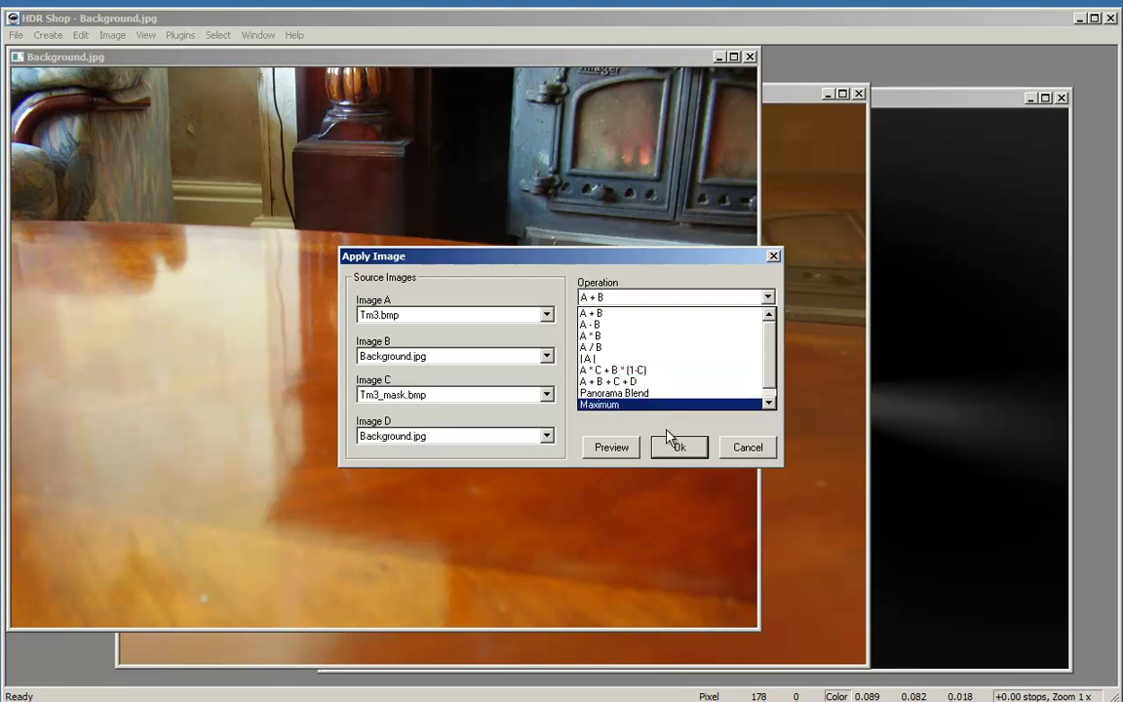
click(631, 370)
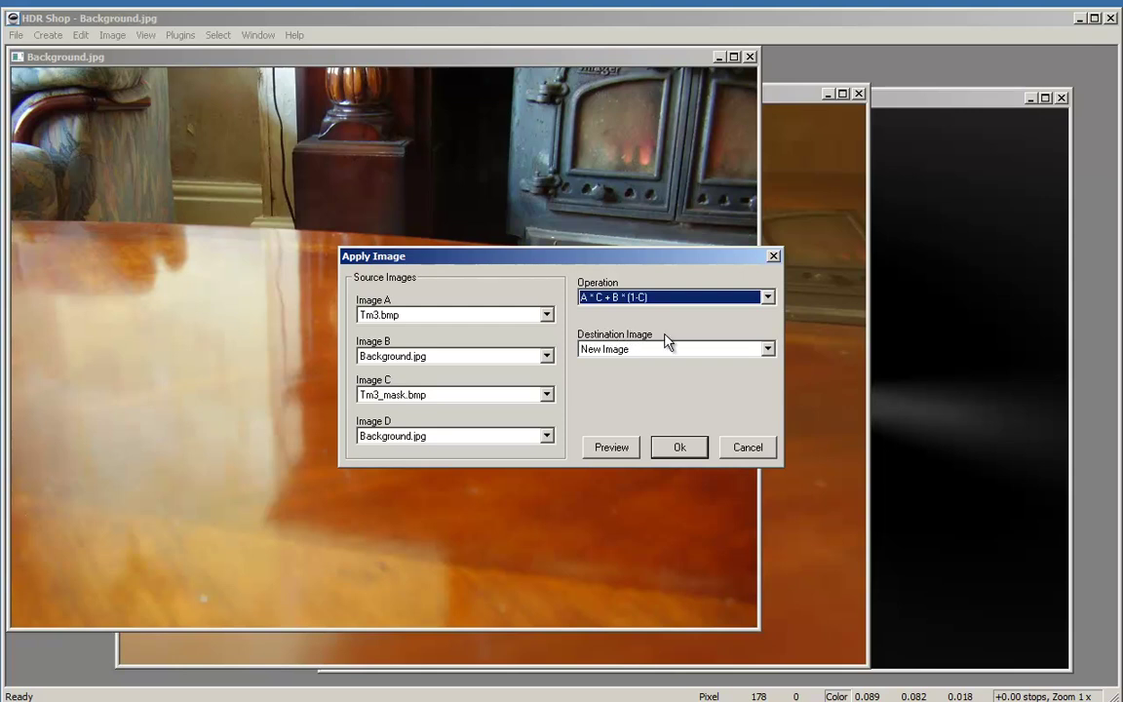
click(674, 449)
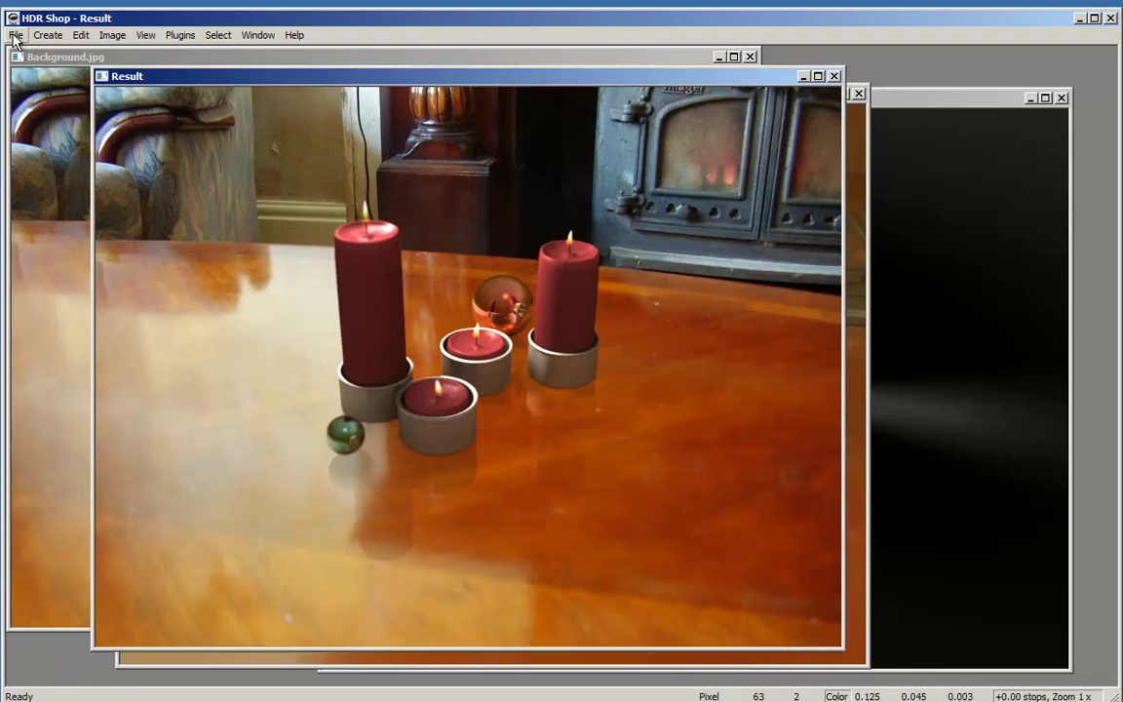
Step: Save the Result composite as the Windows BMP file HDRShop.bmp
click(17, 35)
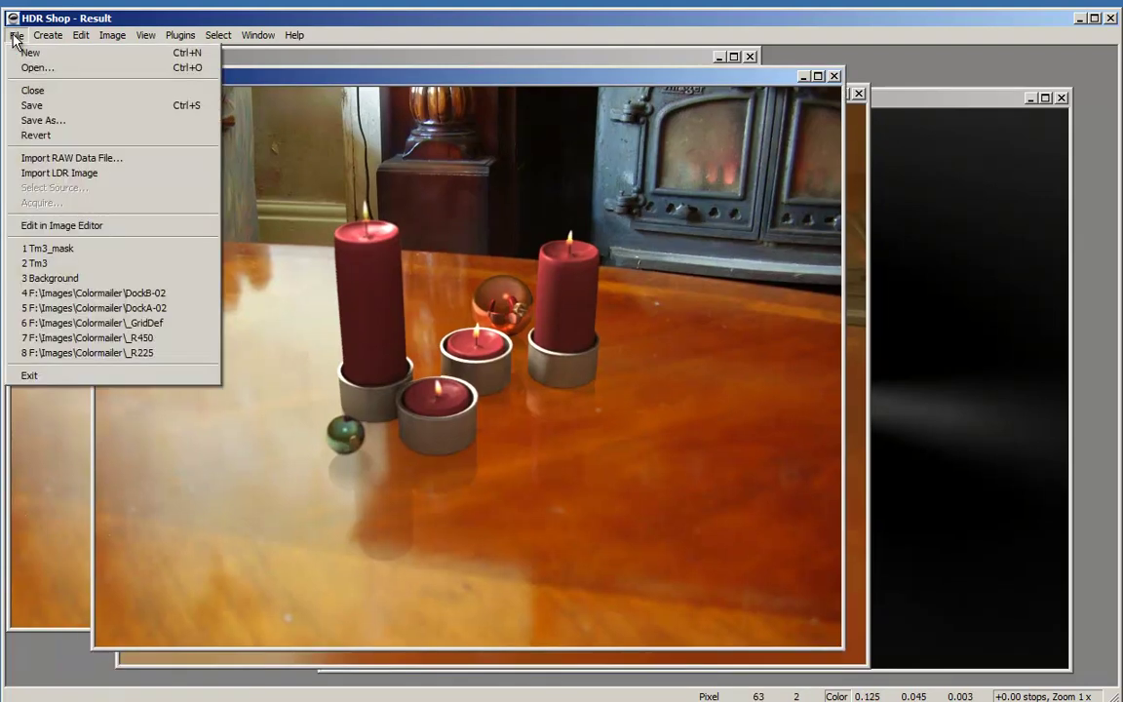
click(41, 120)
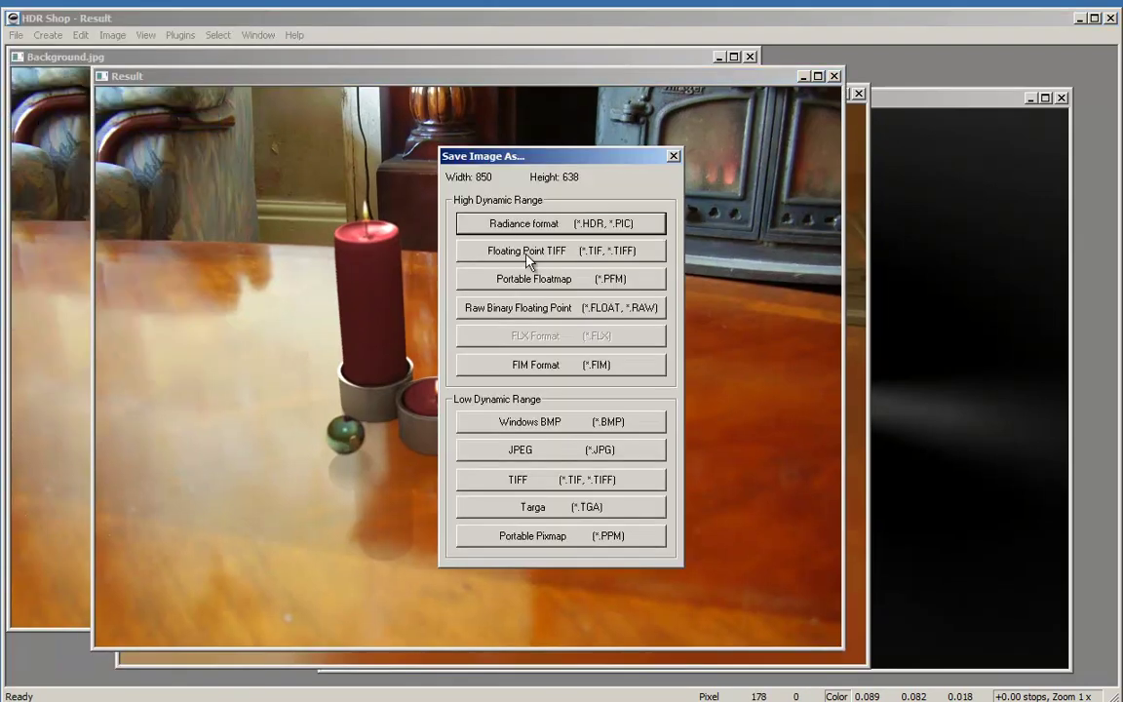
click(514, 430)
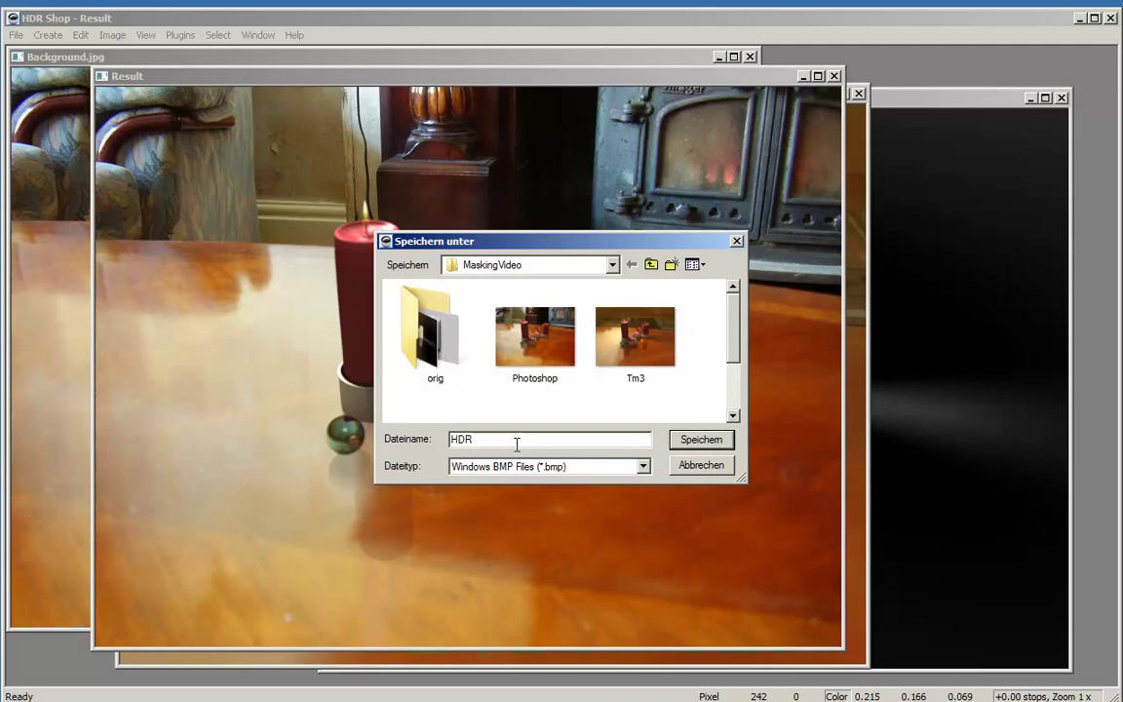
text(HDRShop)
key(Return)
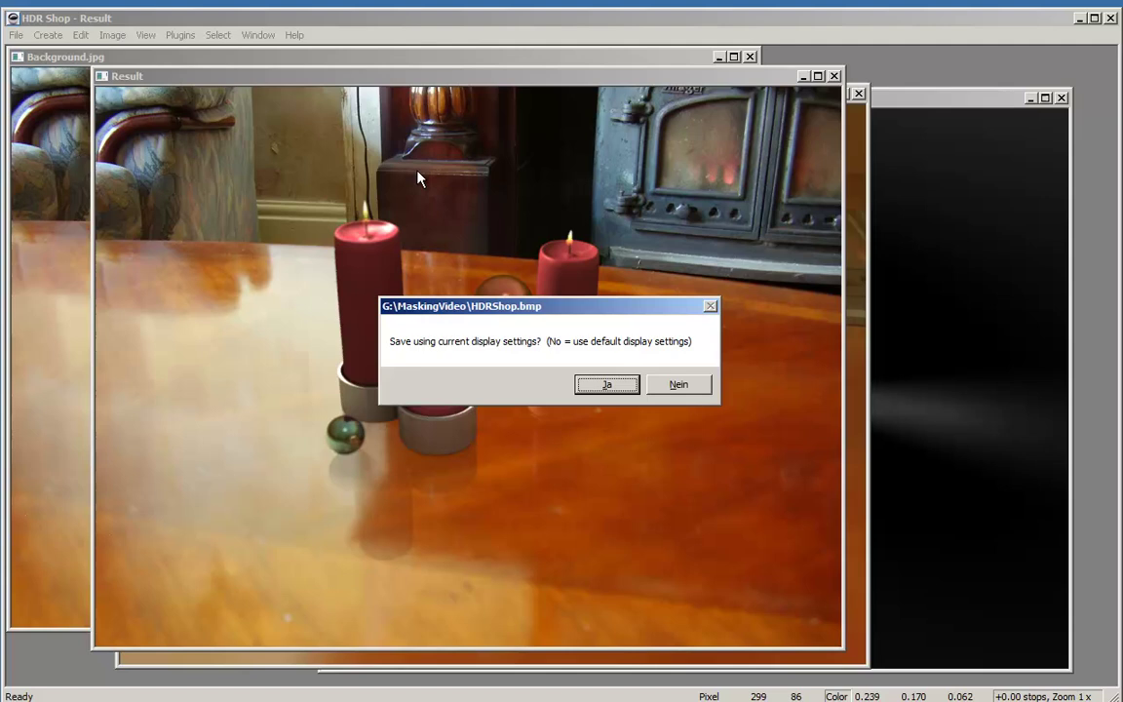
Step: Keep the current display settings for the saved BMP, then nudge the result's display exposure up and down
click(604, 384)
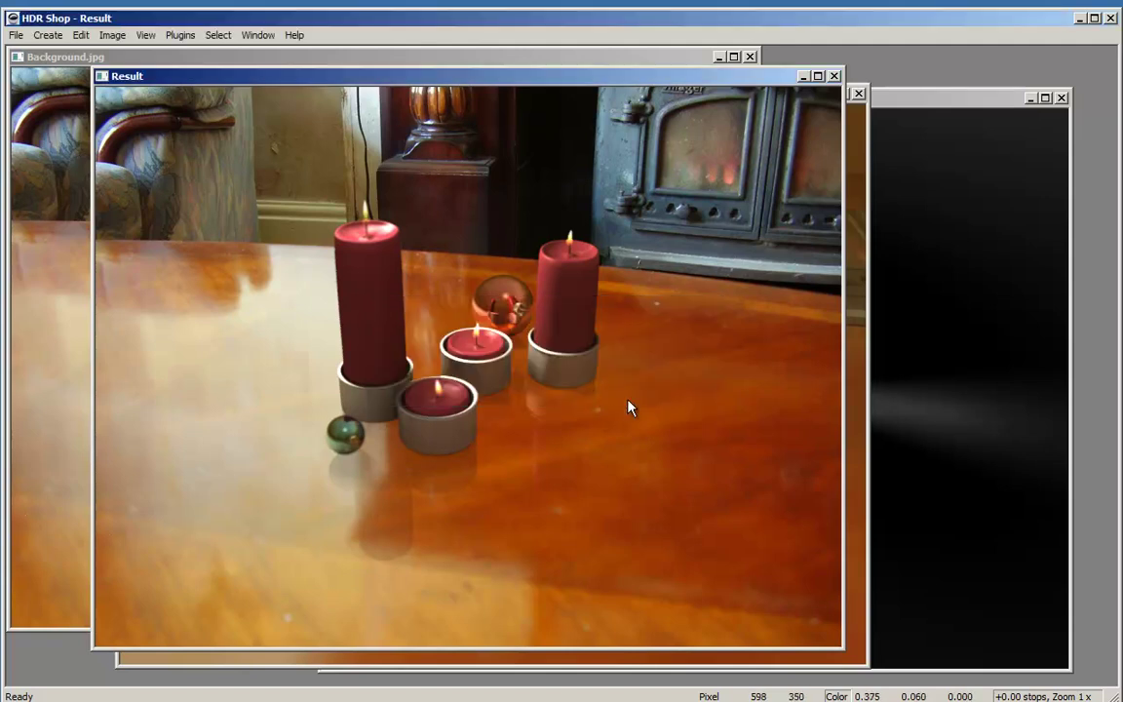
key(plus)
key(plus)
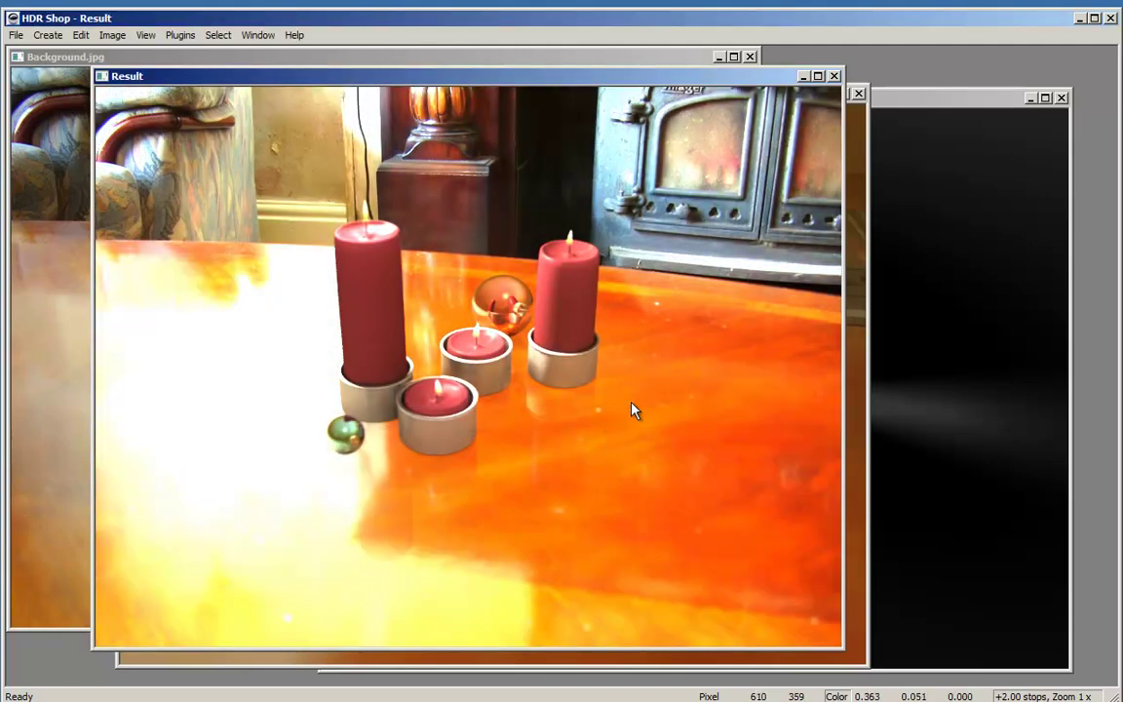
key(minus)
key(minus)
key(minus)
key(plus)
key(plus)
key(minus)
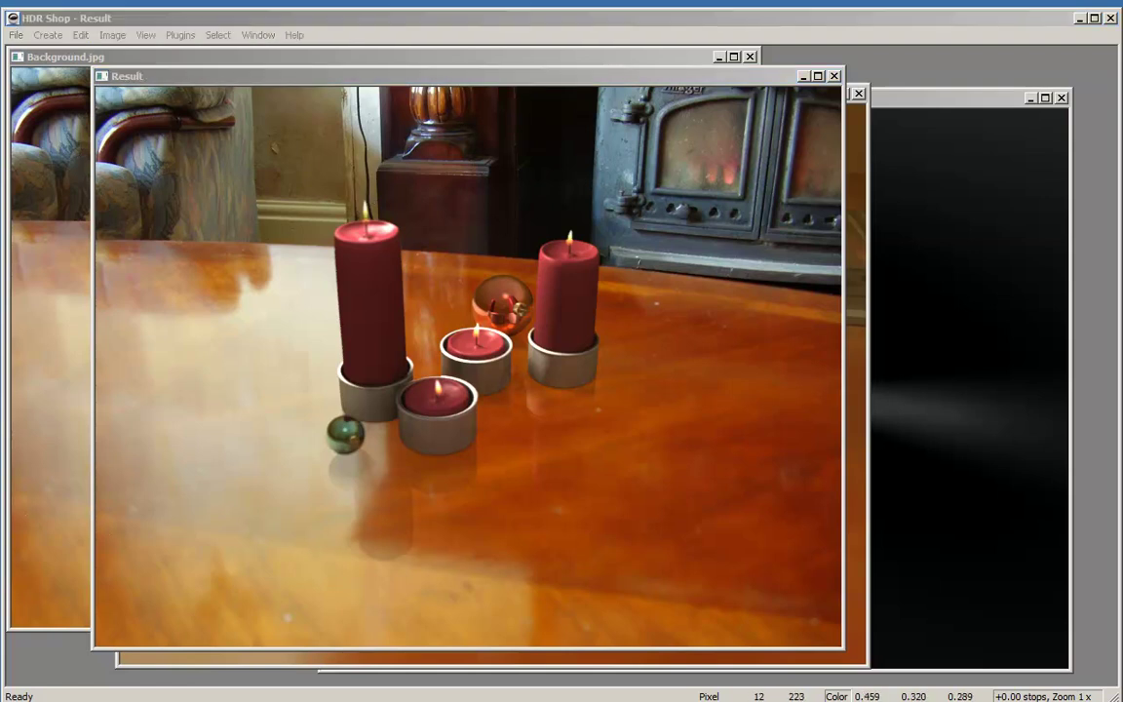
Step: Close the Result image and bring Tm3_mask.bmp, Tm3.bmp, then Background.jpg to the front in turn
click(970, 293)
key(ctrl+F4)
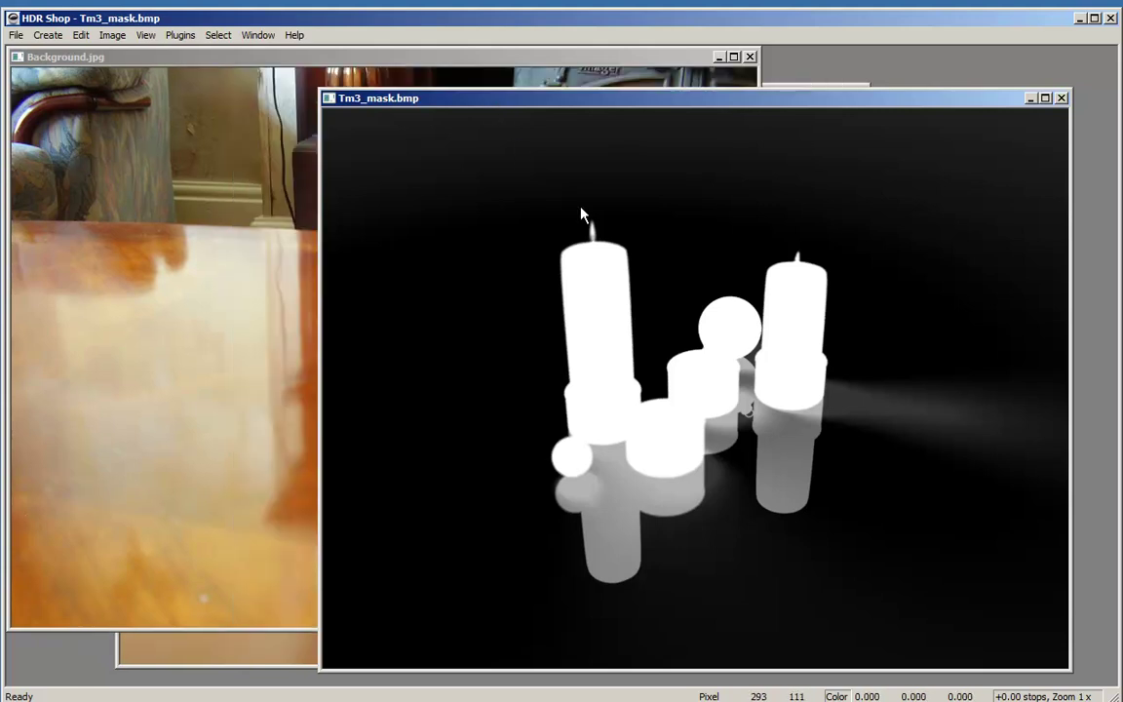
click(200, 665)
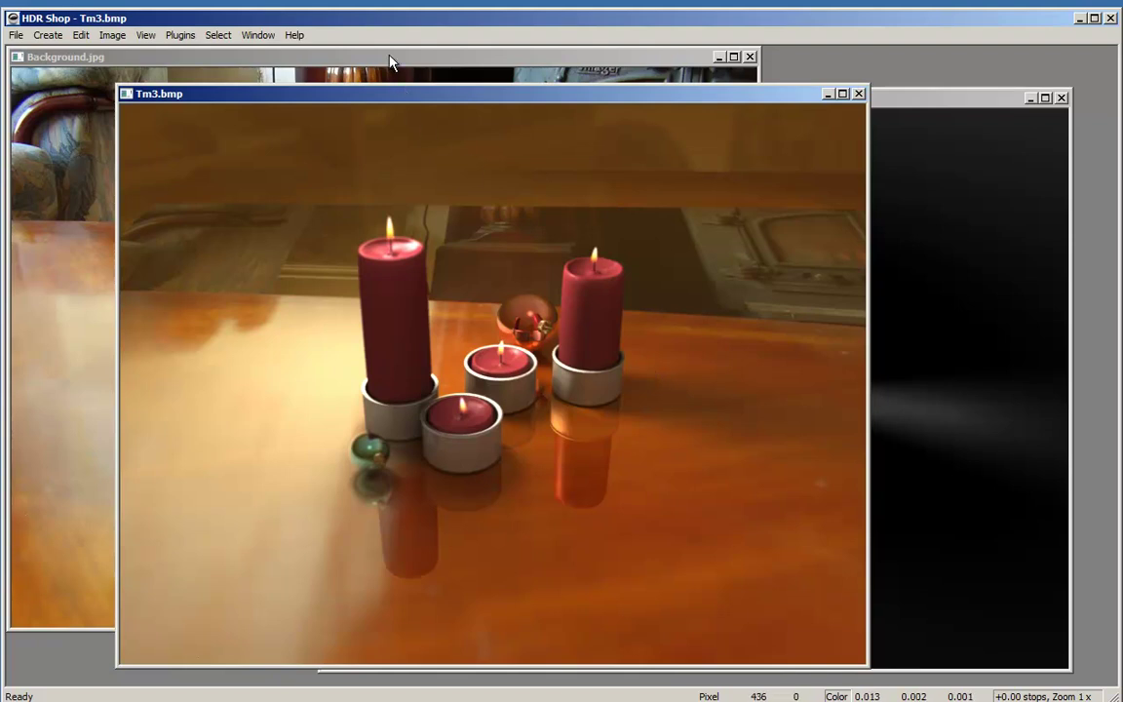
click(351, 55)
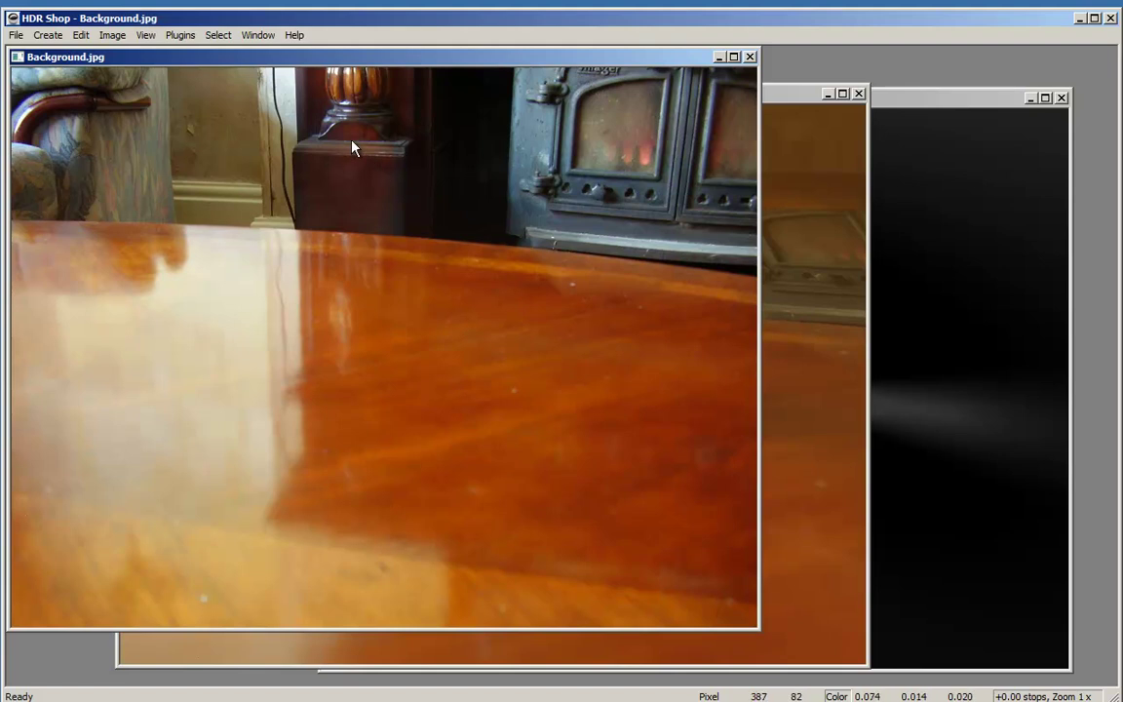
Step: Blend Background.jpg (A) with Tm3.bmp (B) through Tm3_mask.bmp (C) using A * C + B * (1-C) into a new Result
click(110, 36)
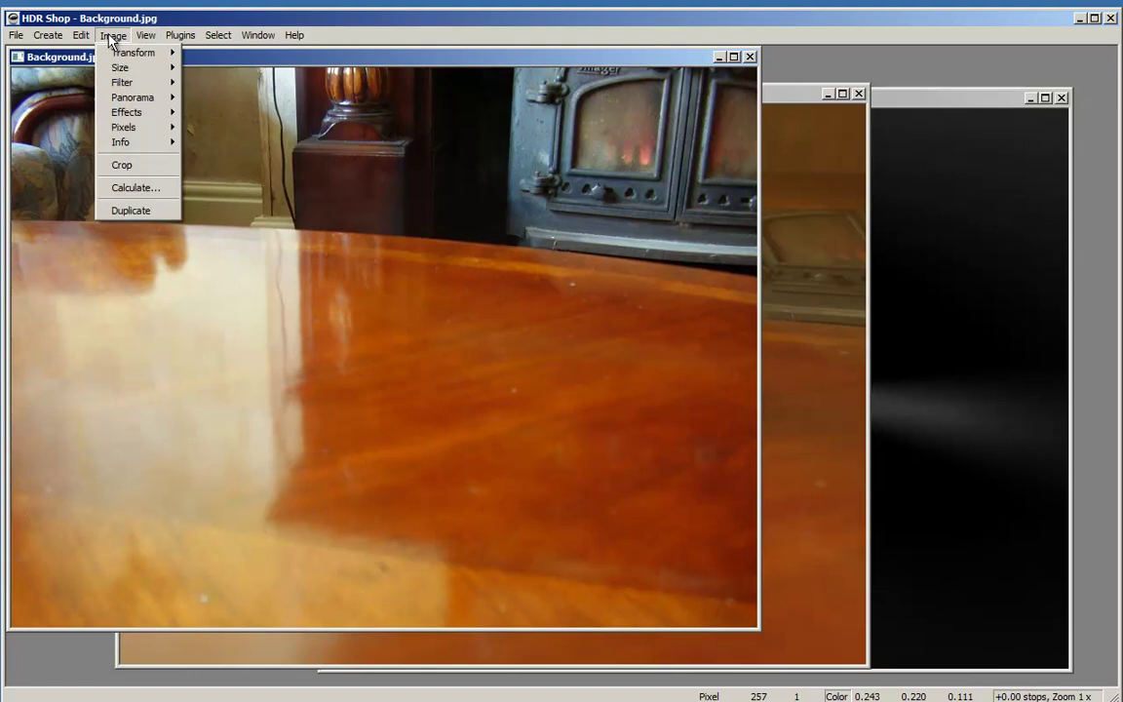
click(119, 185)
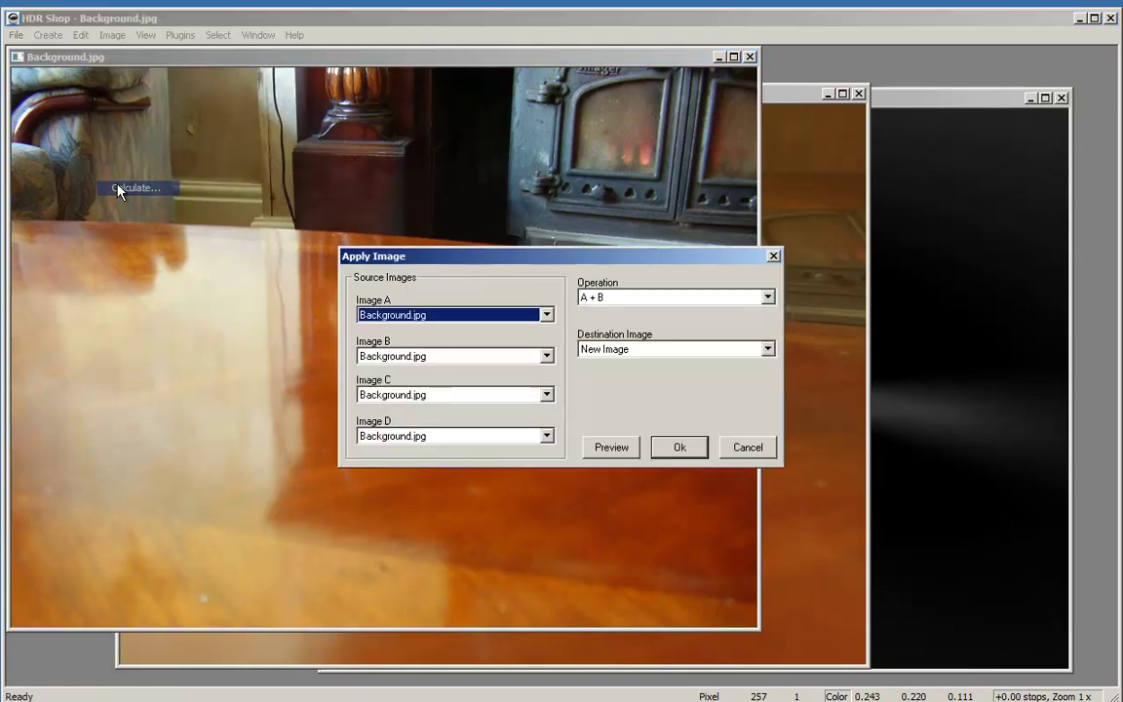
click(547, 356)
click(425, 385)
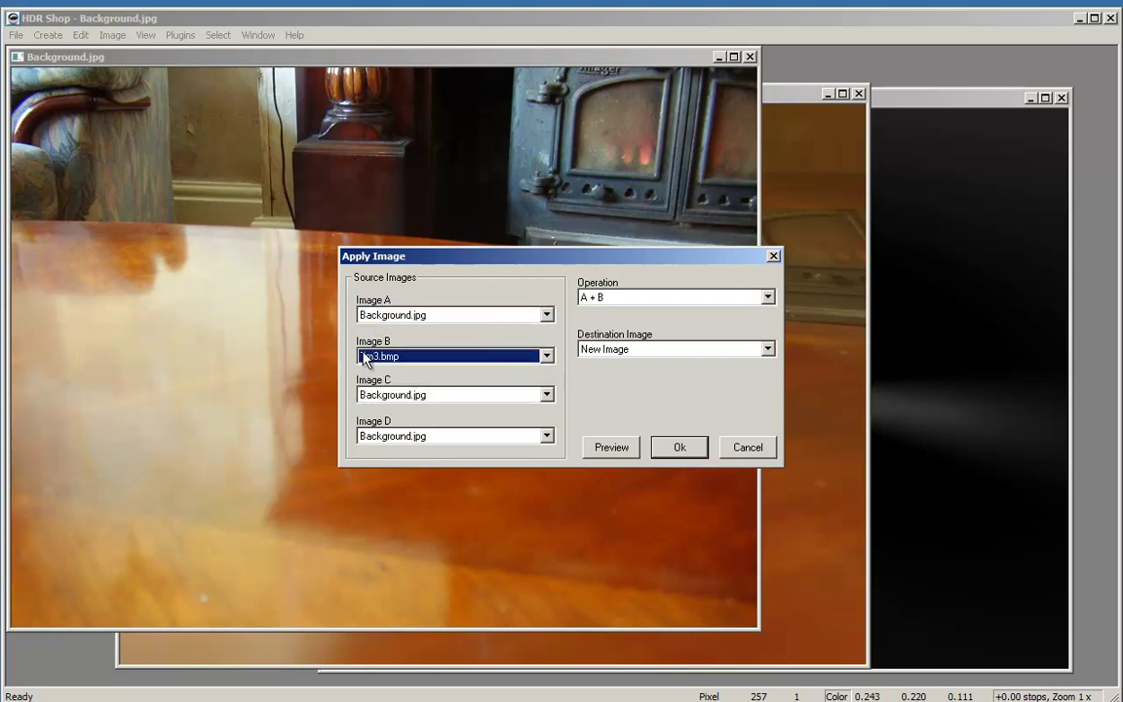
click(547, 394)
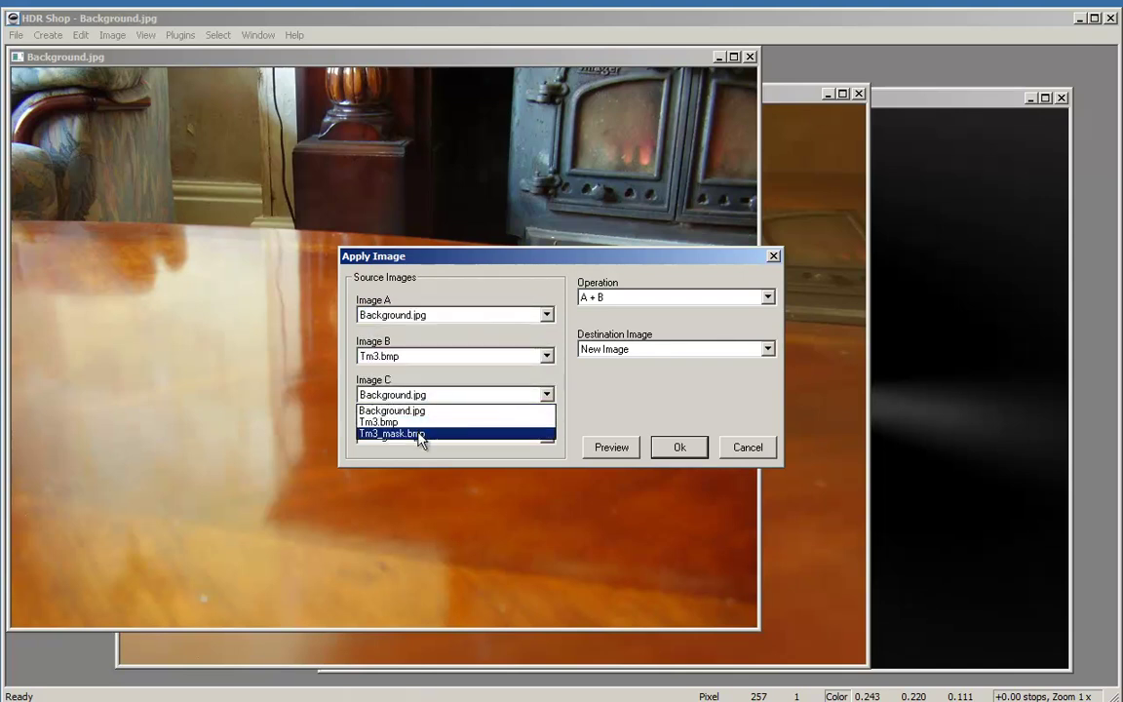
click(420, 435)
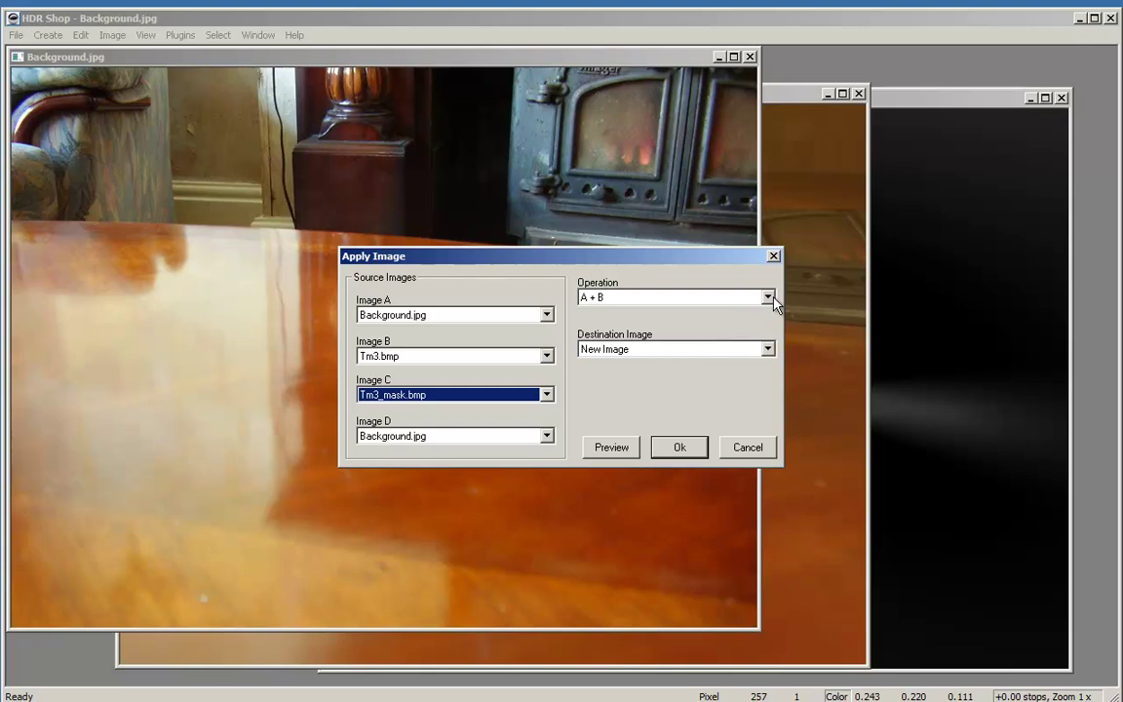
click(768, 297)
click(723, 366)
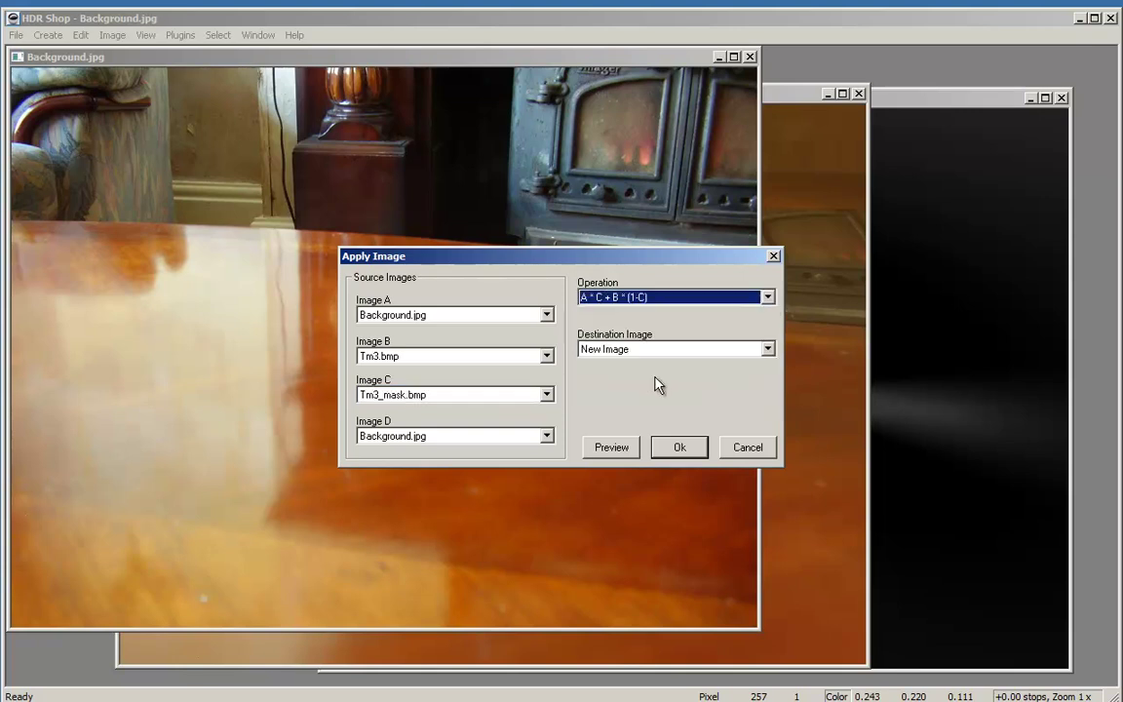
click(671, 447)
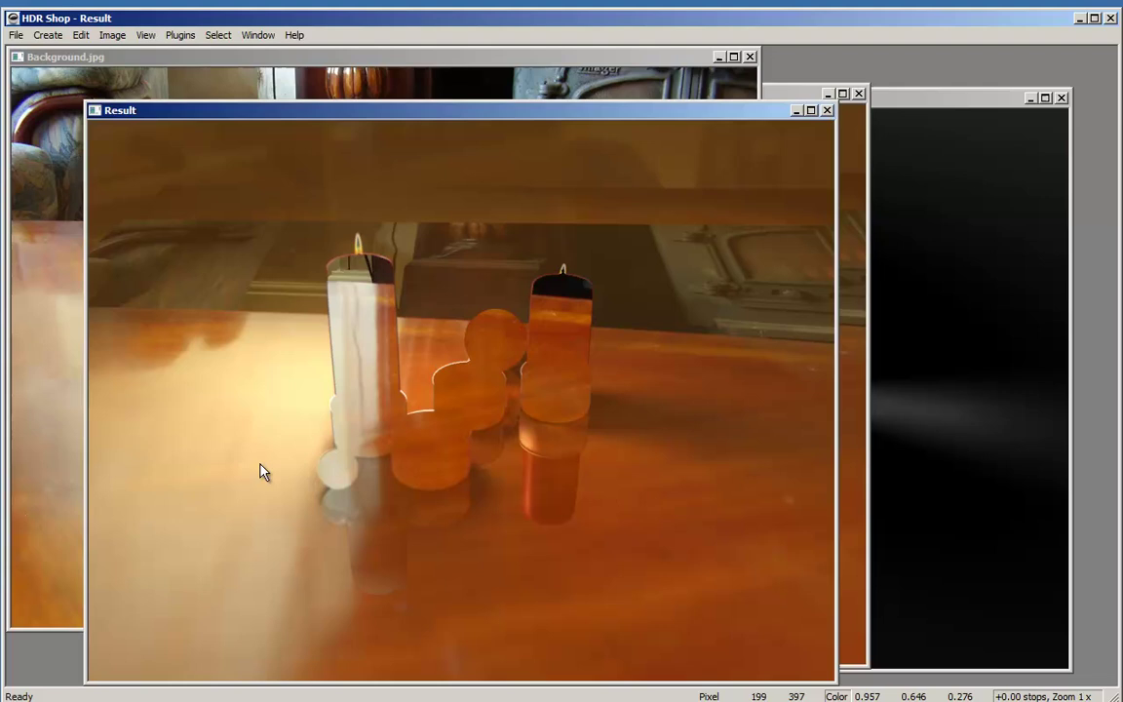